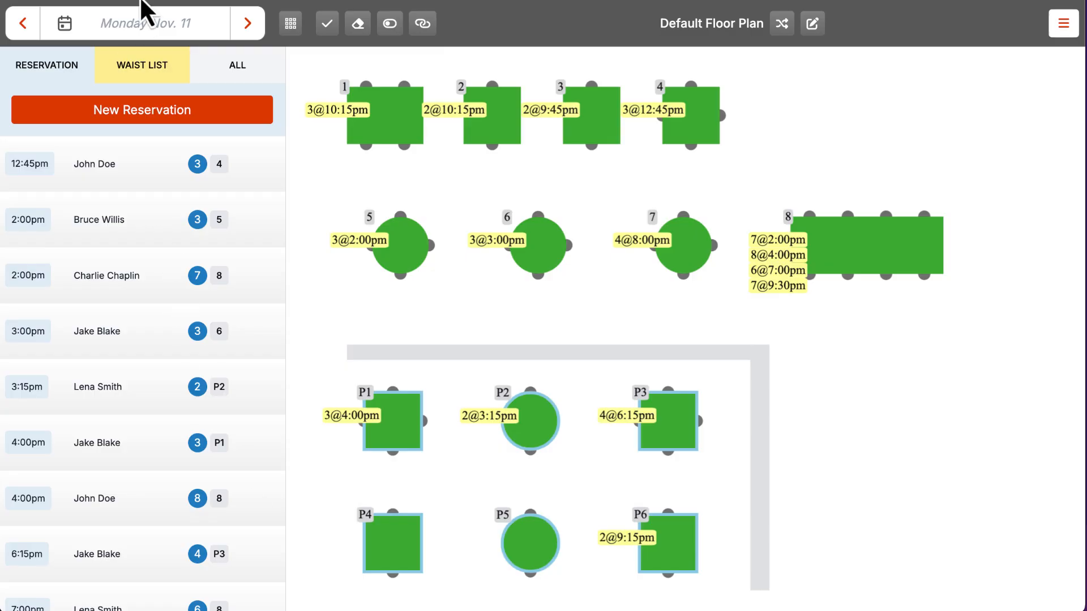
Step: Check November 12's reservations, return to Monday Nov. 11 and approve all its reservations
left_click(153, 26)
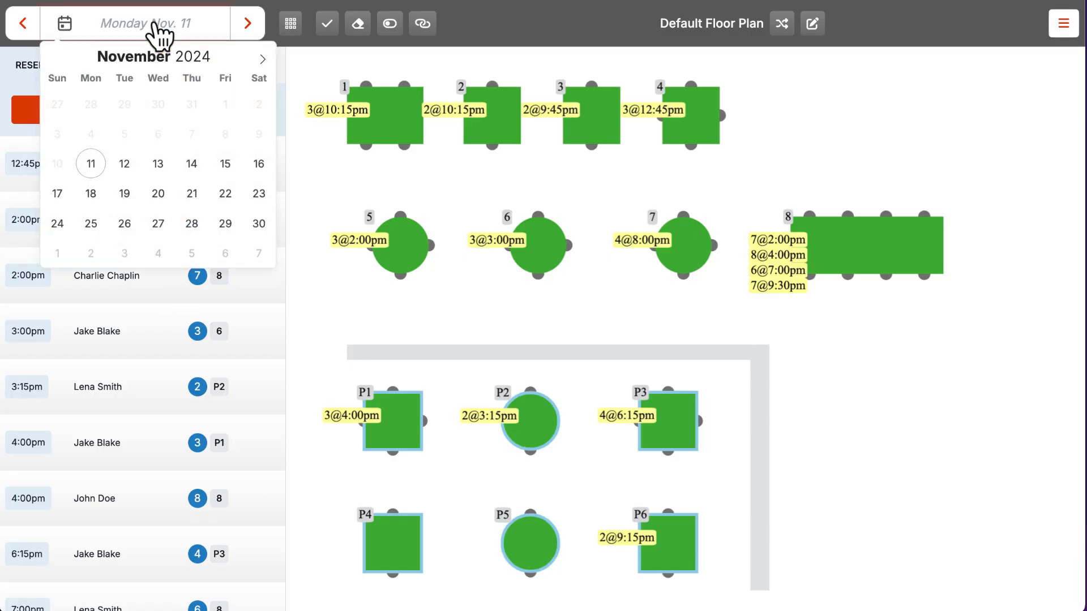
left_click(128, 163)
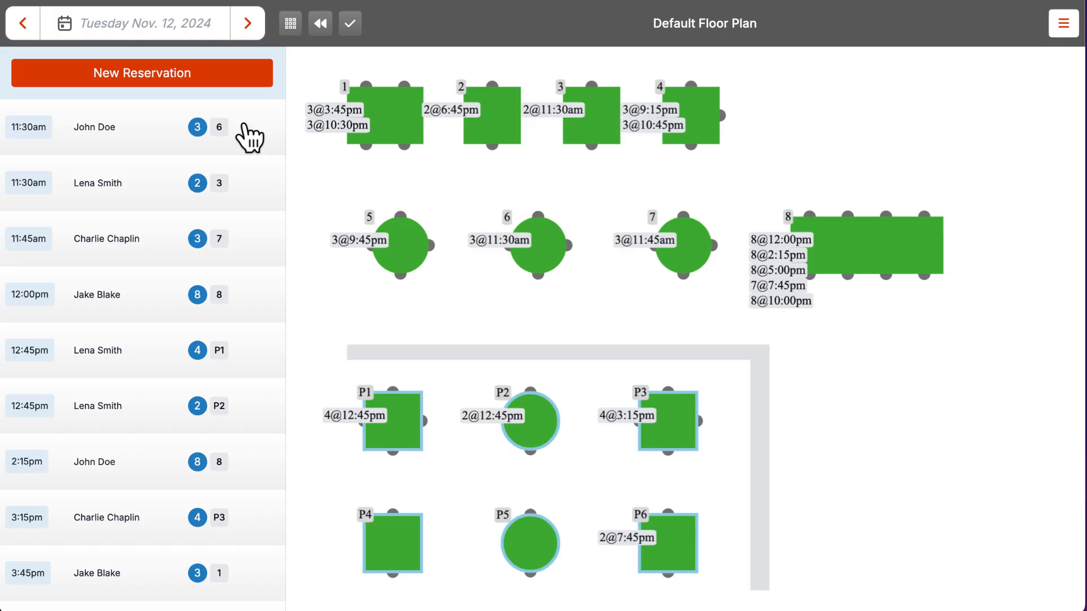
left_click(320, 34)
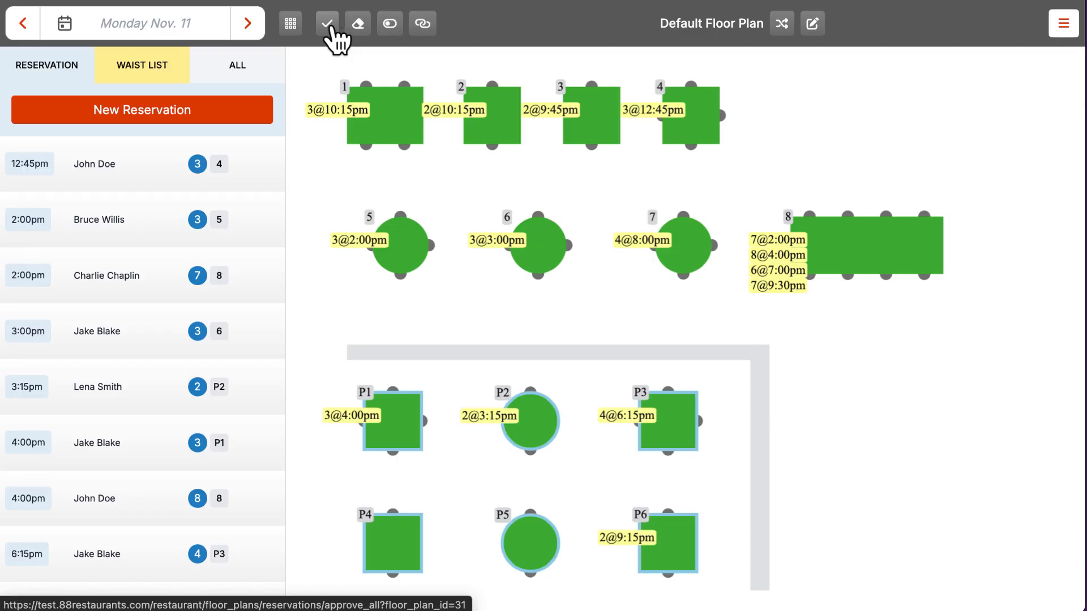
left_click(331, 27)
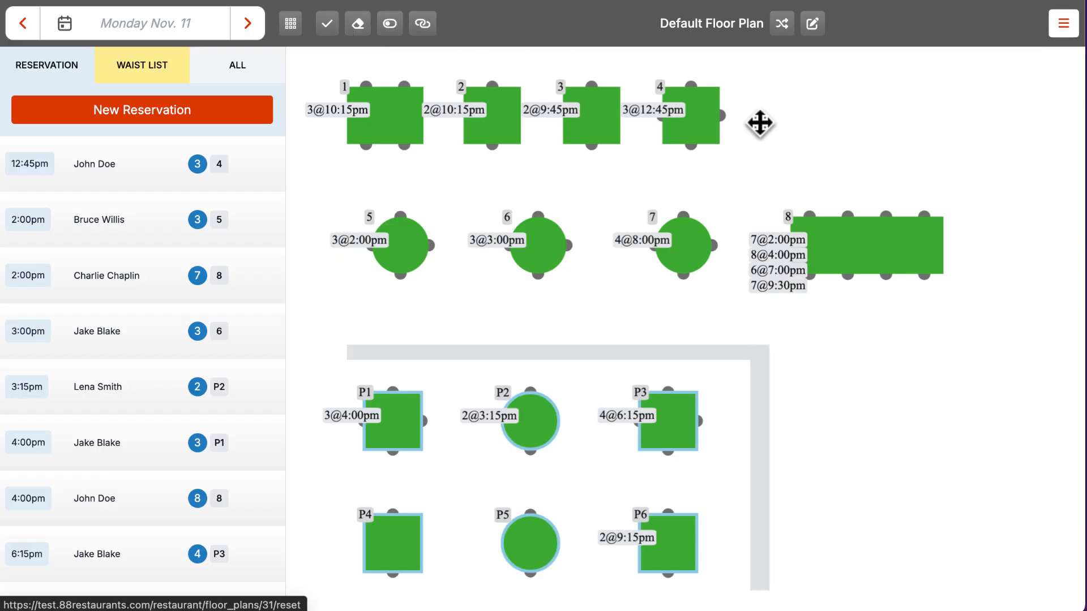
Step: Seat the 2:00pm party at table 8 and the 4:00pm party at P1, then end all seatings
left_click(886, 255)
left_click(588, 263)
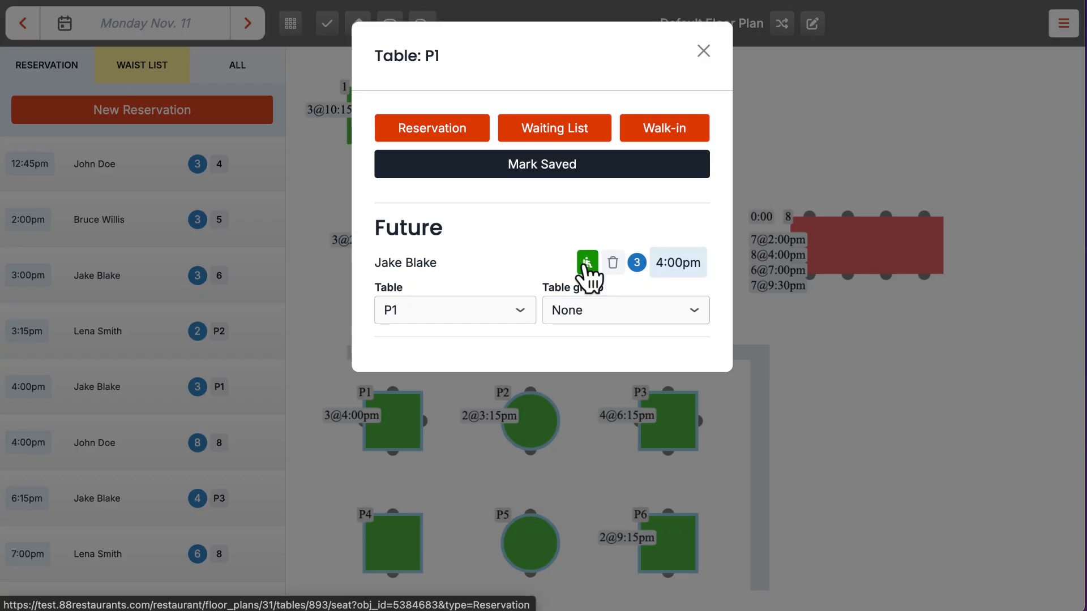
left_click(586, 263)
left_click(662, 26)
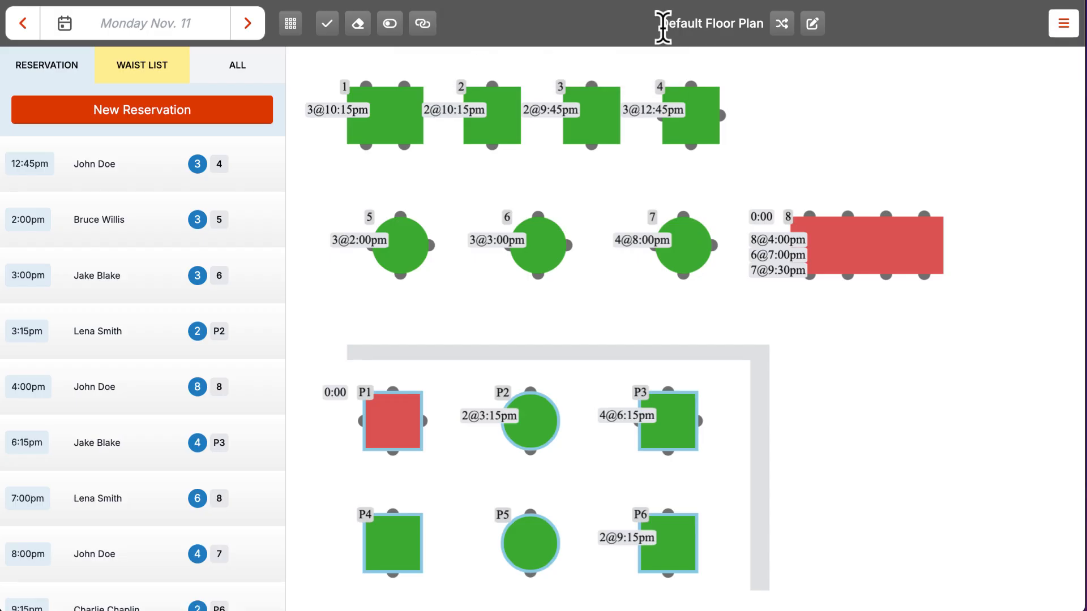
left_click(357, 24)
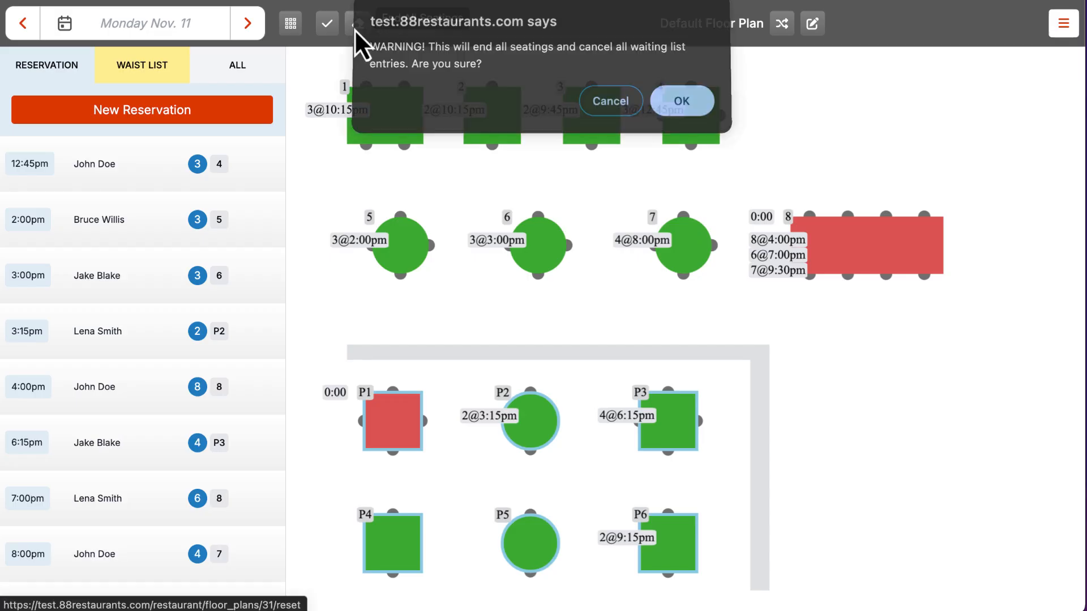
left_click(675, 111)
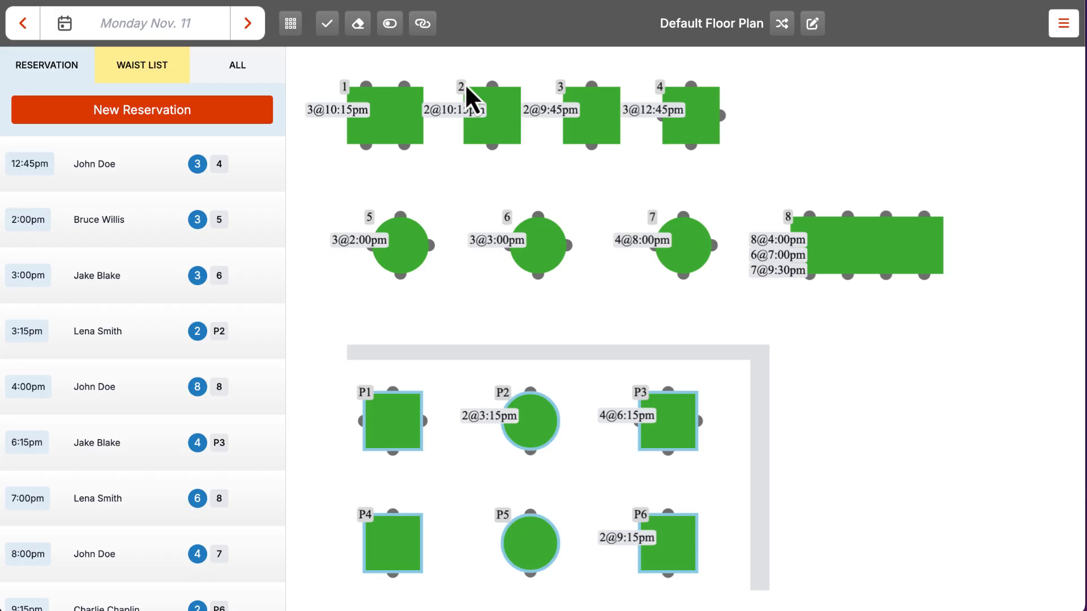
left_click(396, 27)
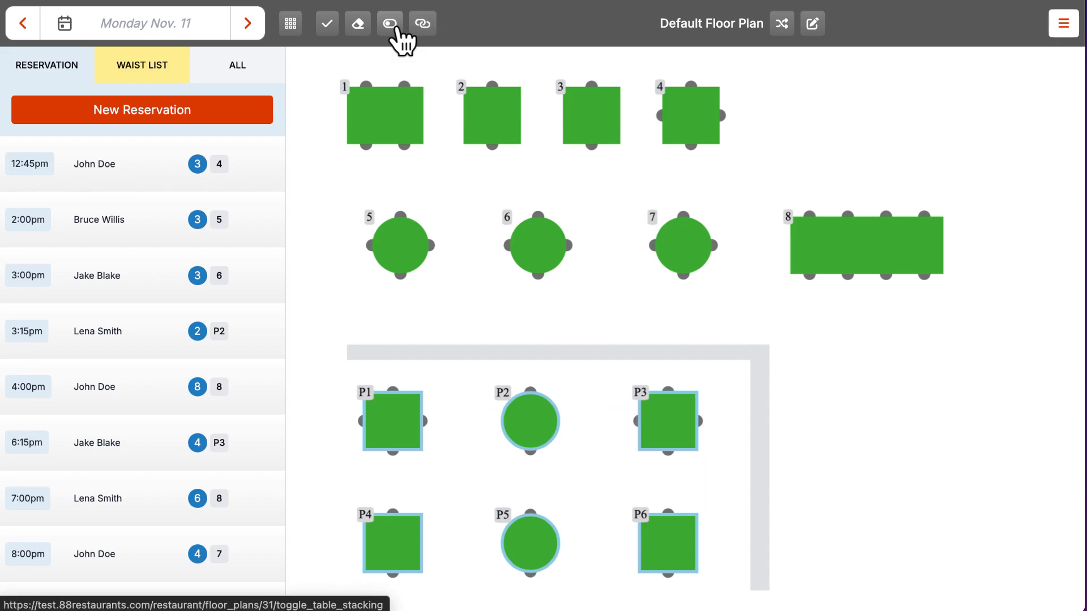
left_click(396, 27)
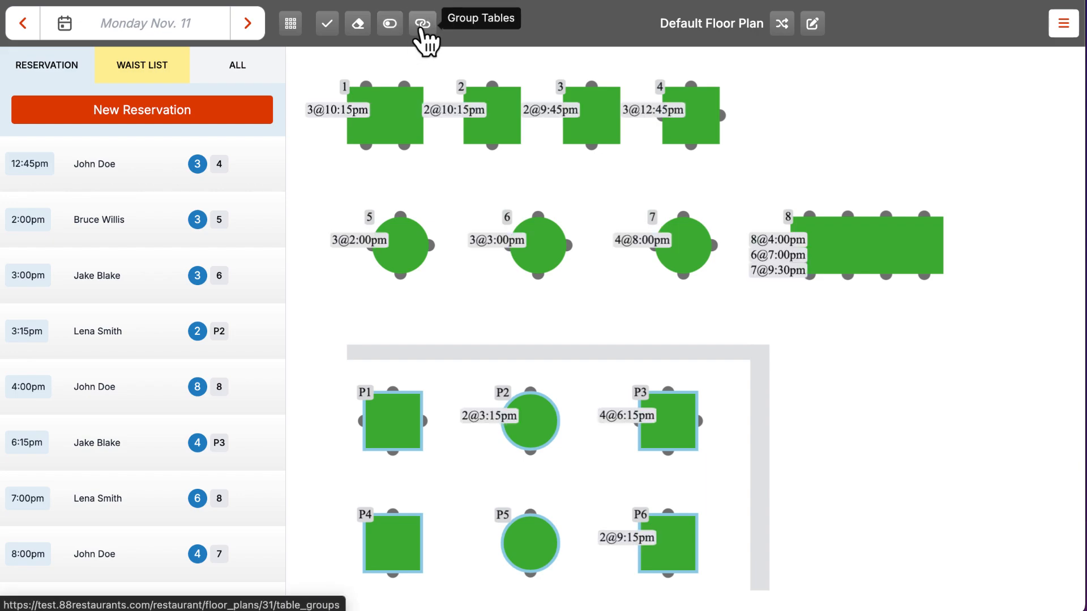
left_click(422, 26)
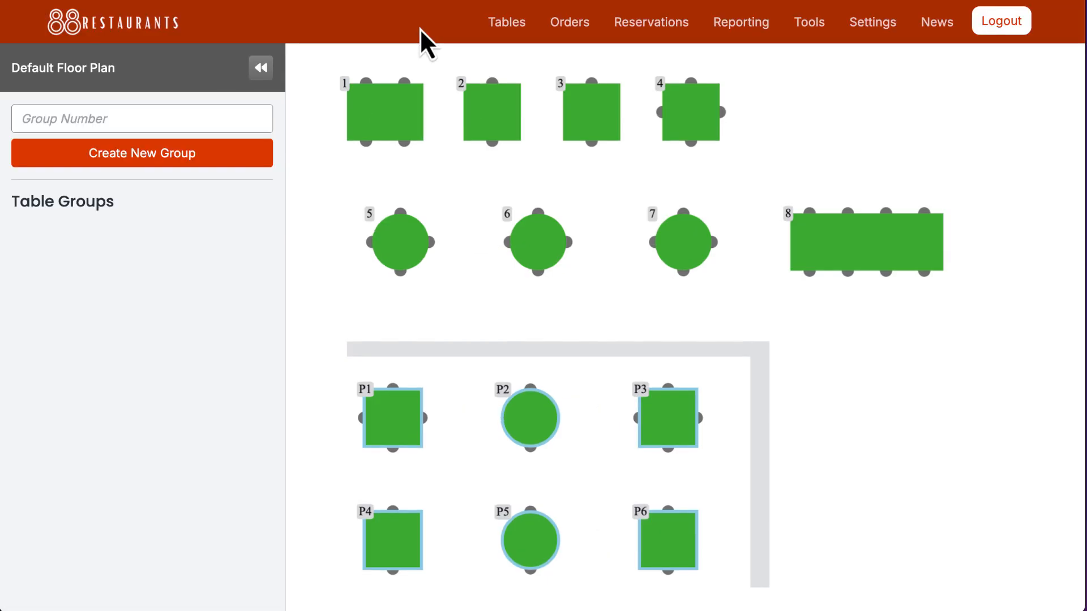
left_click(267, 72)
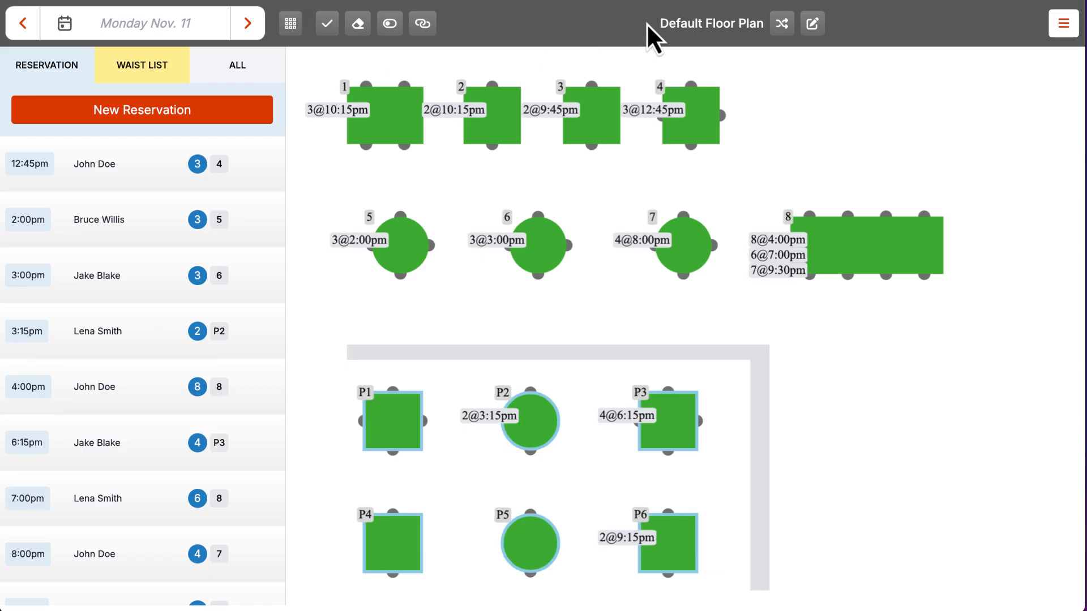
left_click_drag(646, 23, 753, 22)
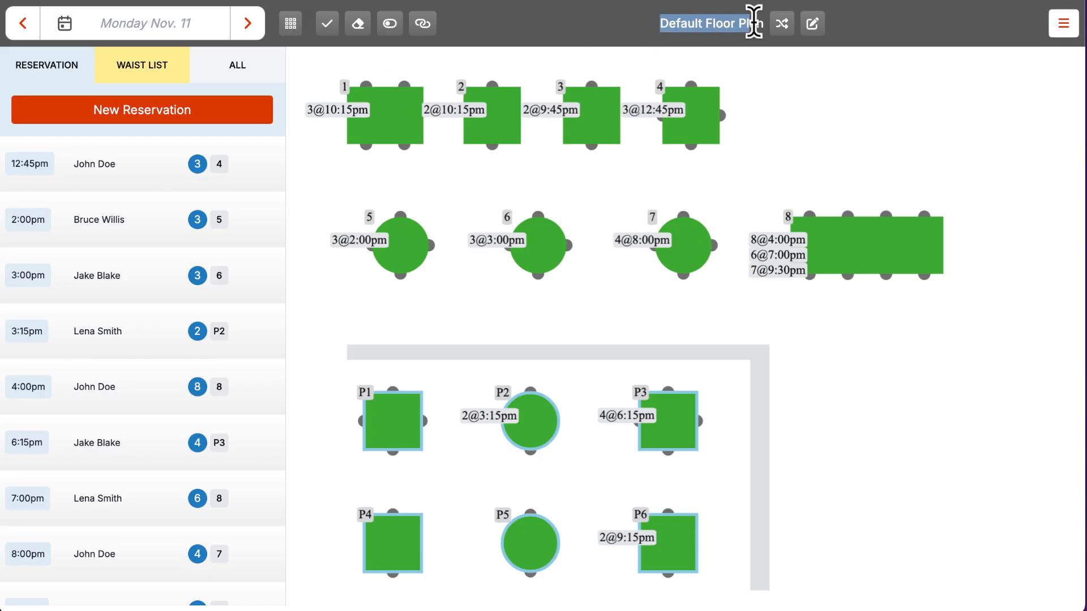
left_click(729, 48)
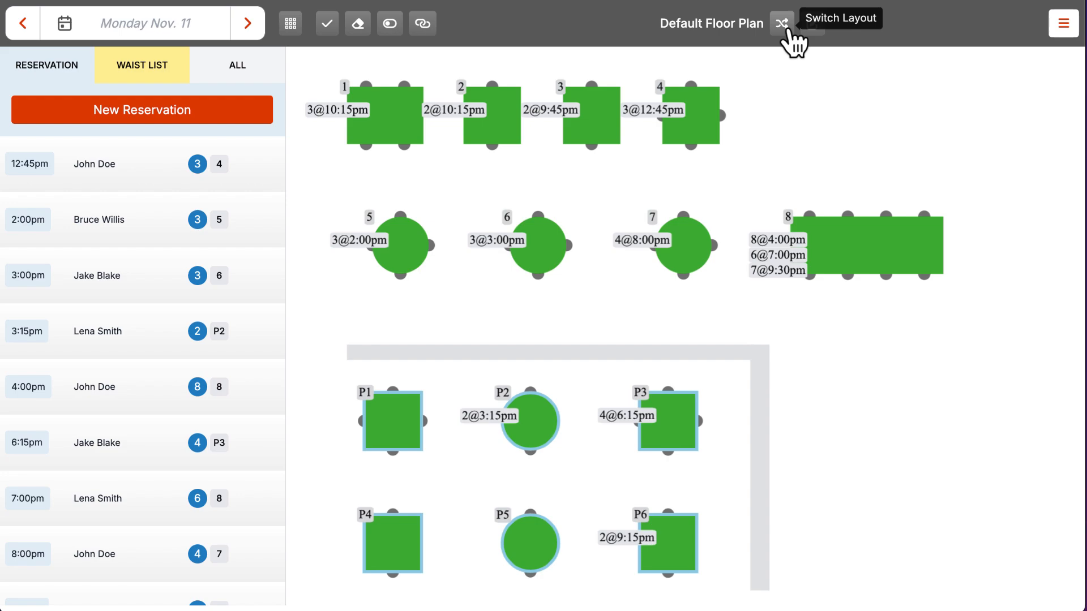
left_click(782, 23)
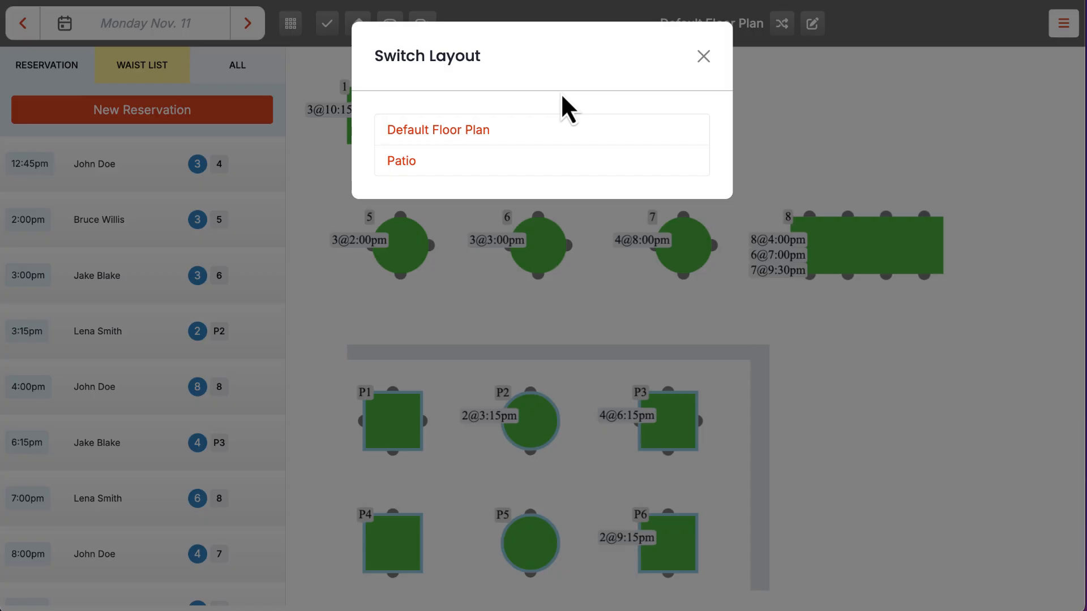
left_click(402, 161)
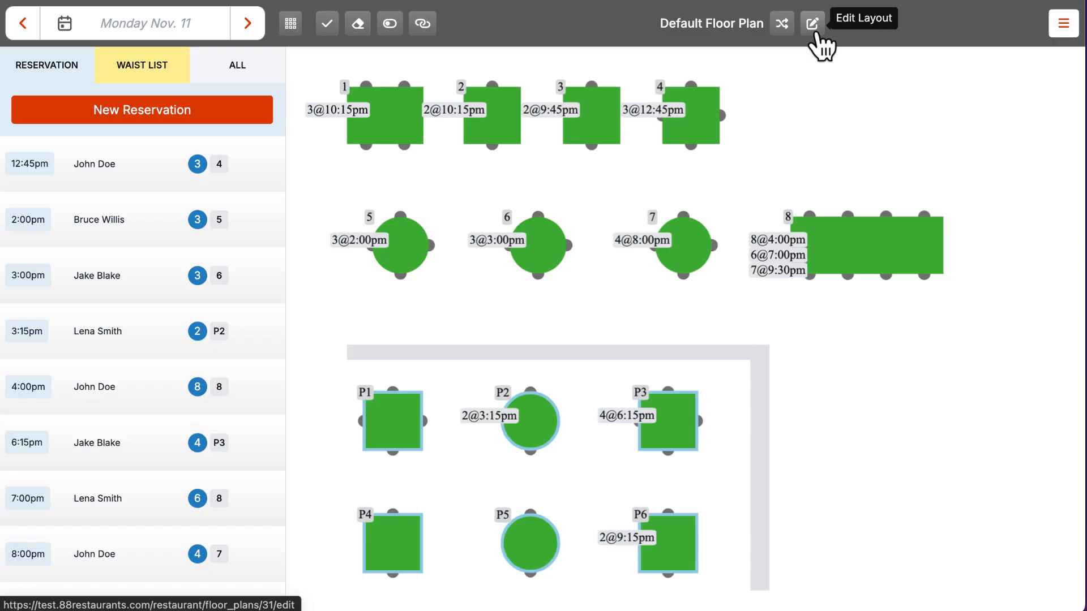
left_click(1065, 26)
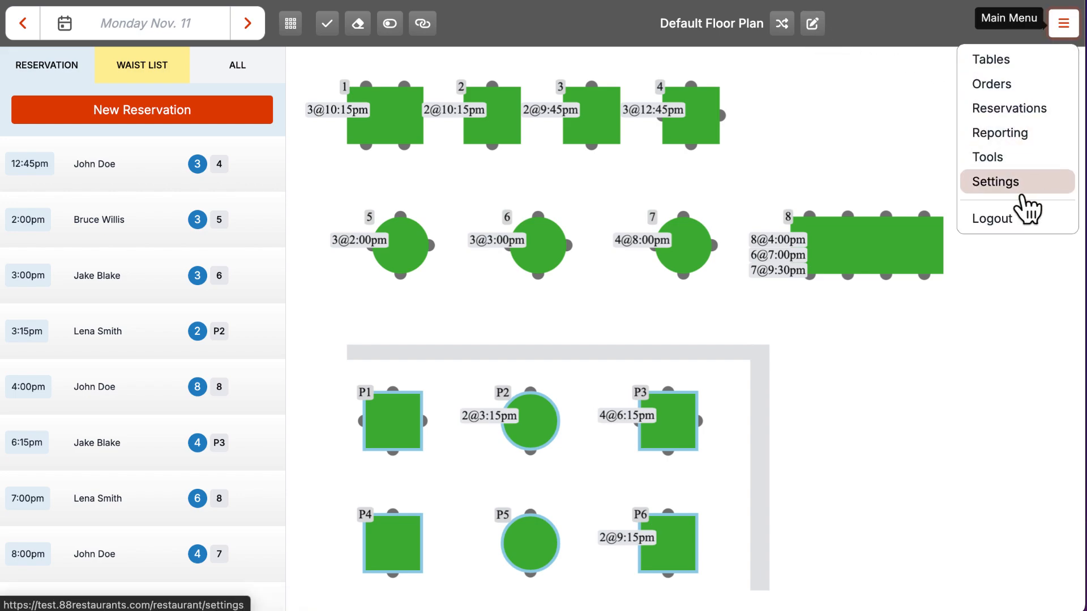
left_click(1056, 34)
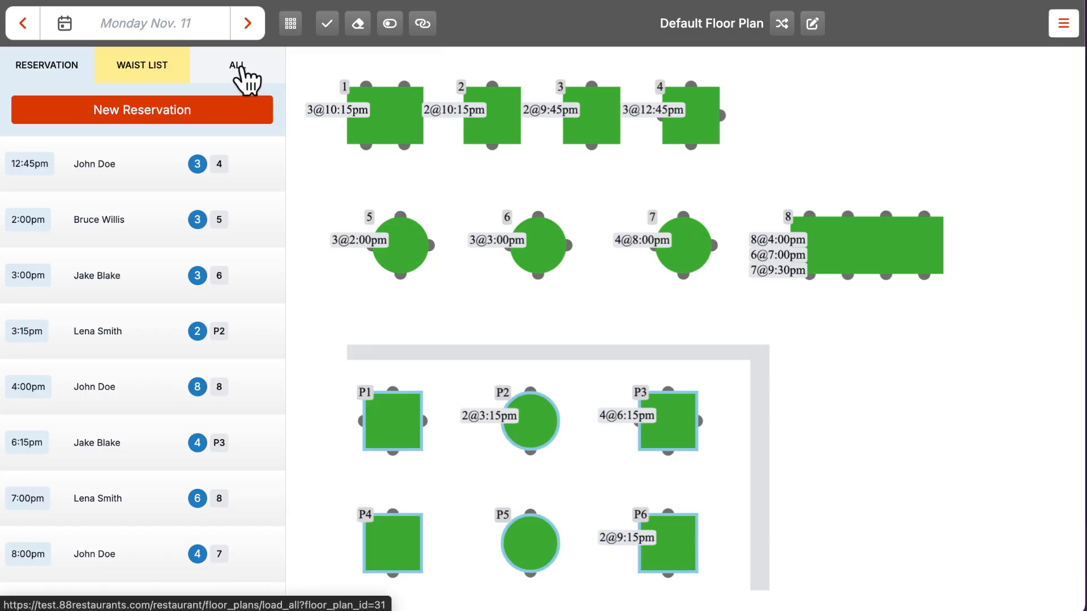
Step: Create a 4:00pm reservation for 2 at table 2 named 'Test Reservation'
left_click(167, 120)
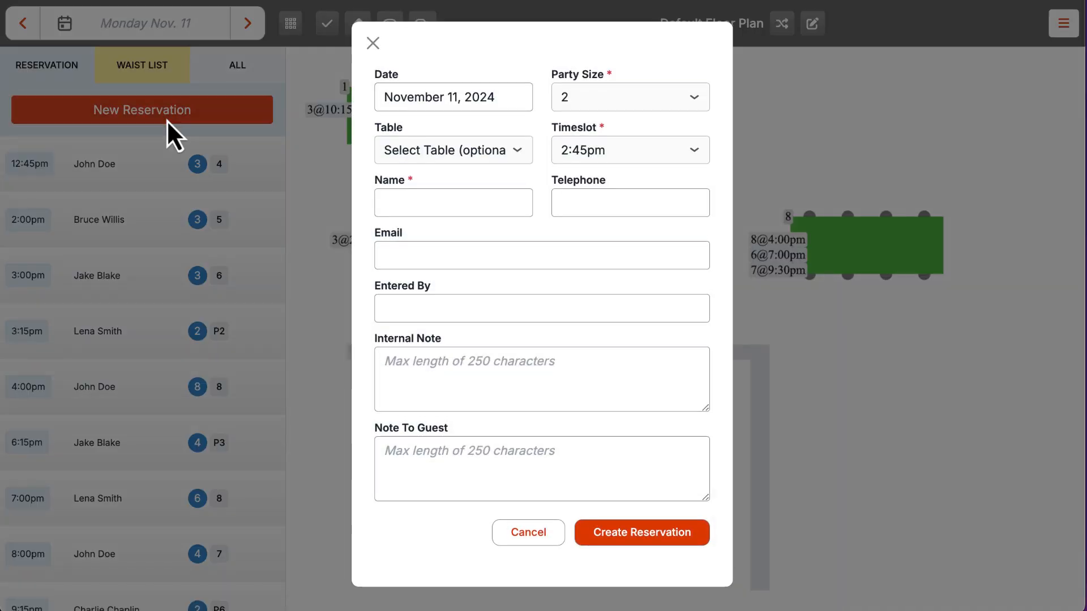
left_click(419, 151)
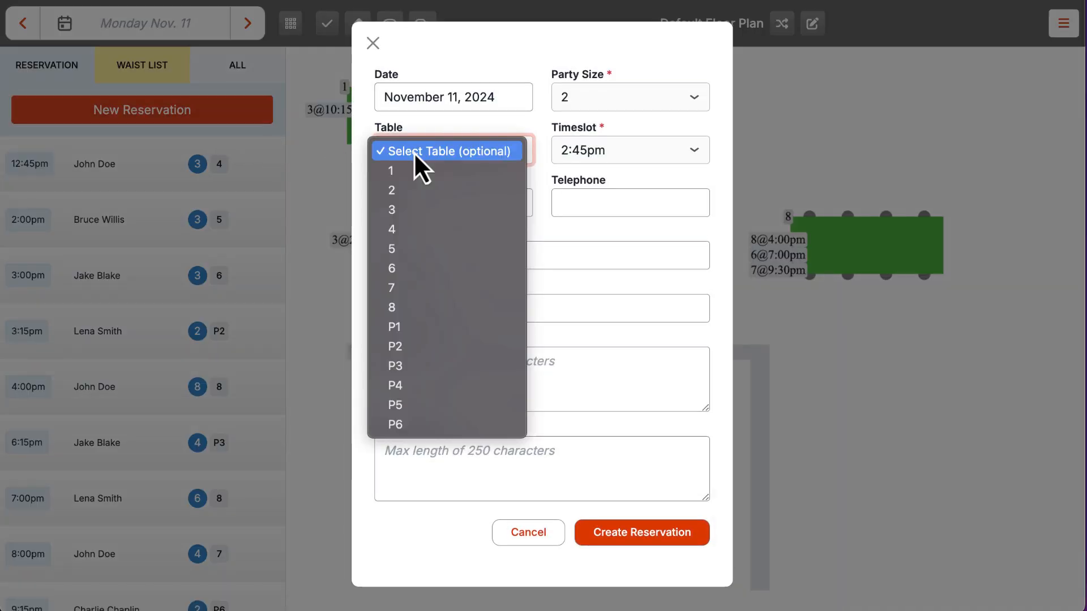
left_click(407, 191)
left_click(473, 203)
type("Test Reservation")
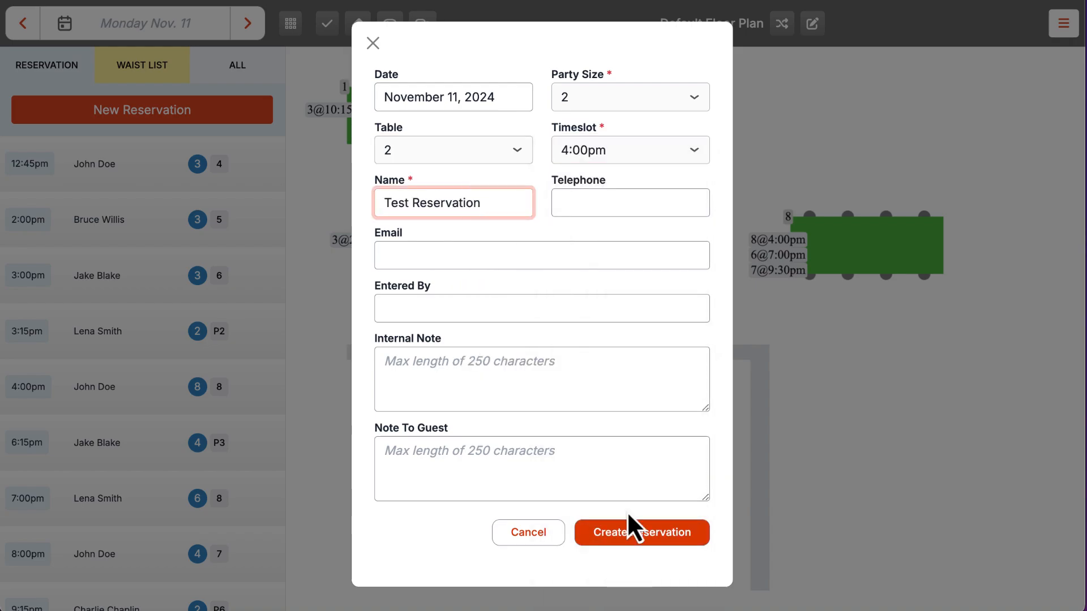
left_click(632, 534)
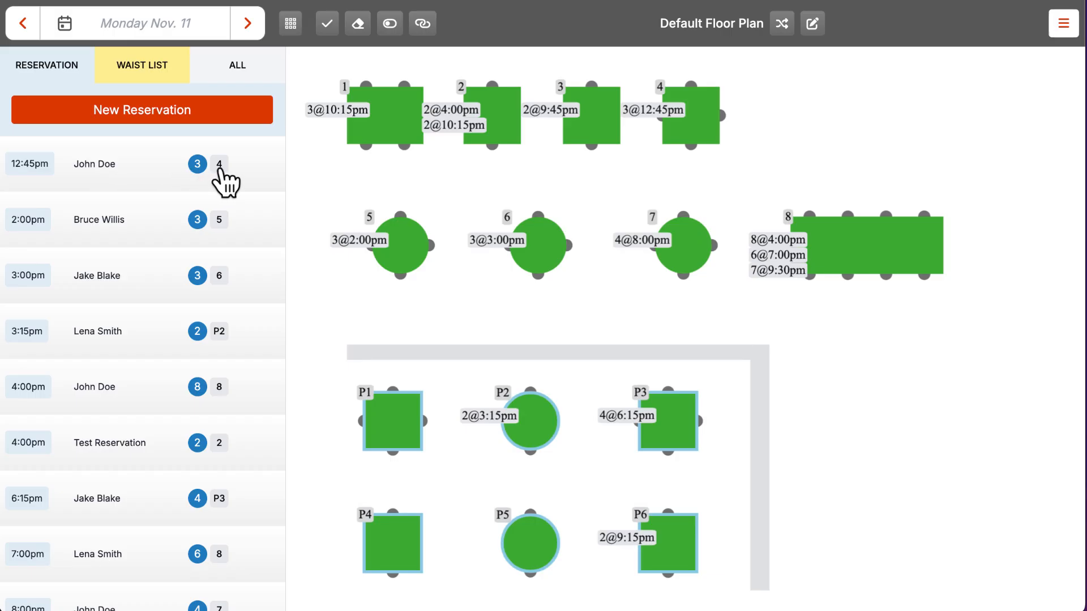
Step: Cancel the 12:45pm reservation for 3 at table 4 from its action panel
scroll(242, 165, "down", 5)
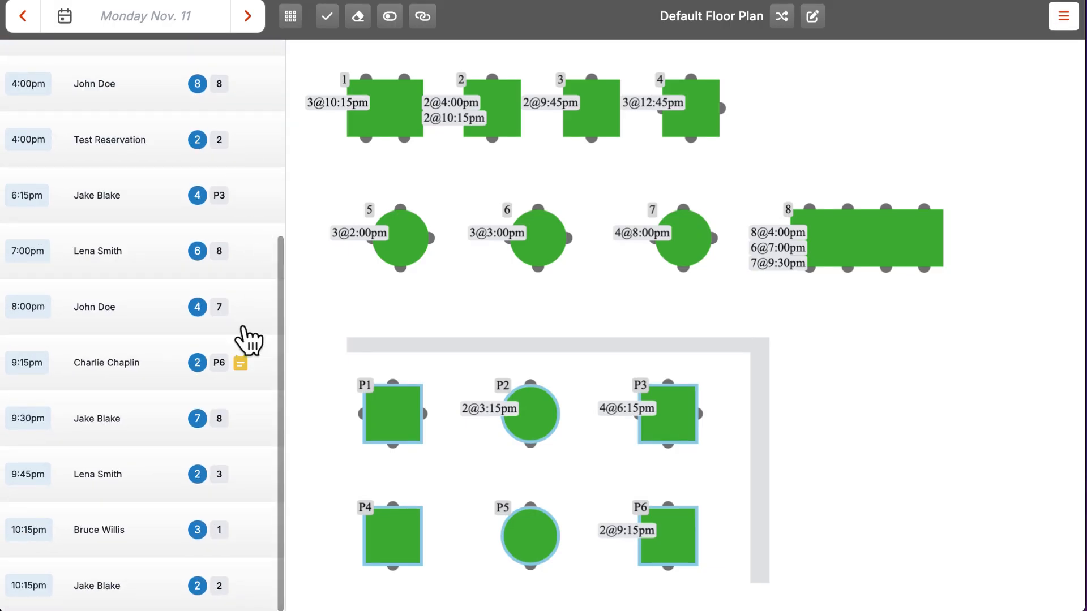
mouse_move(247, 359)
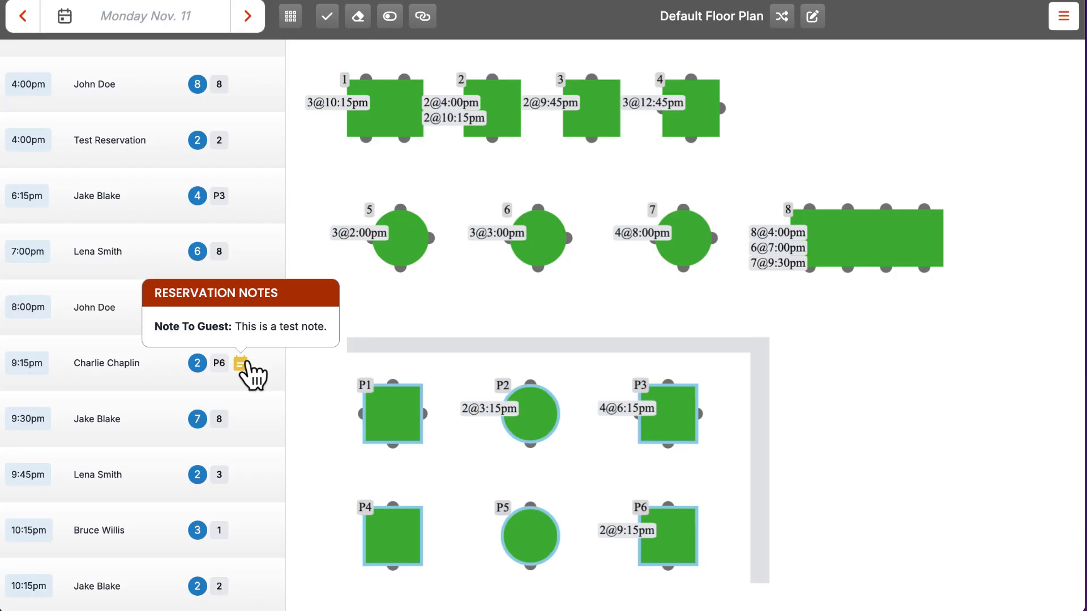
scroll(223, 199, "up", 5)
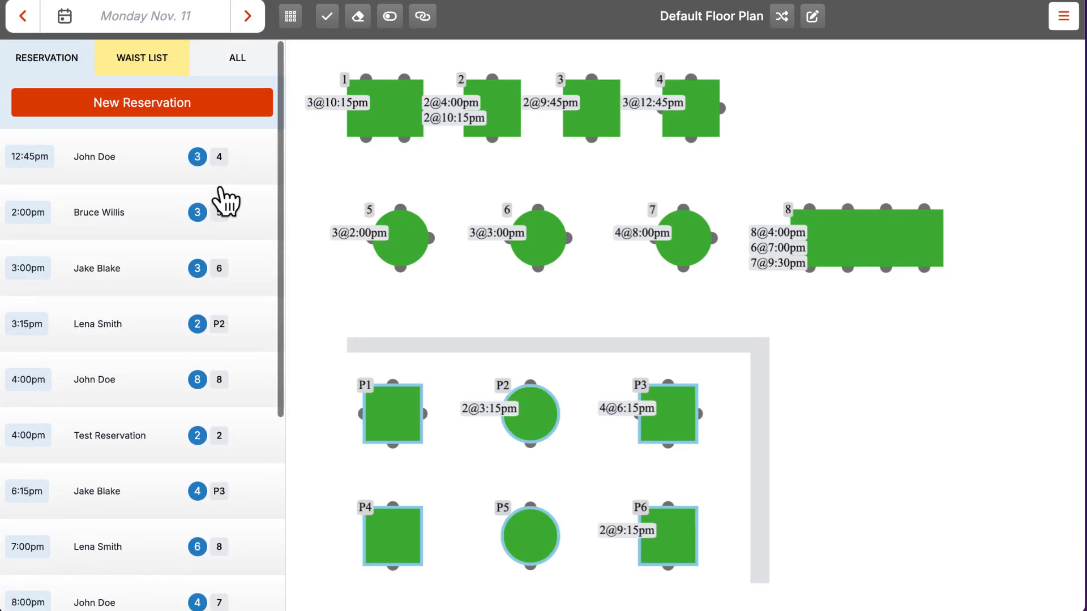
left_click(160, 166)
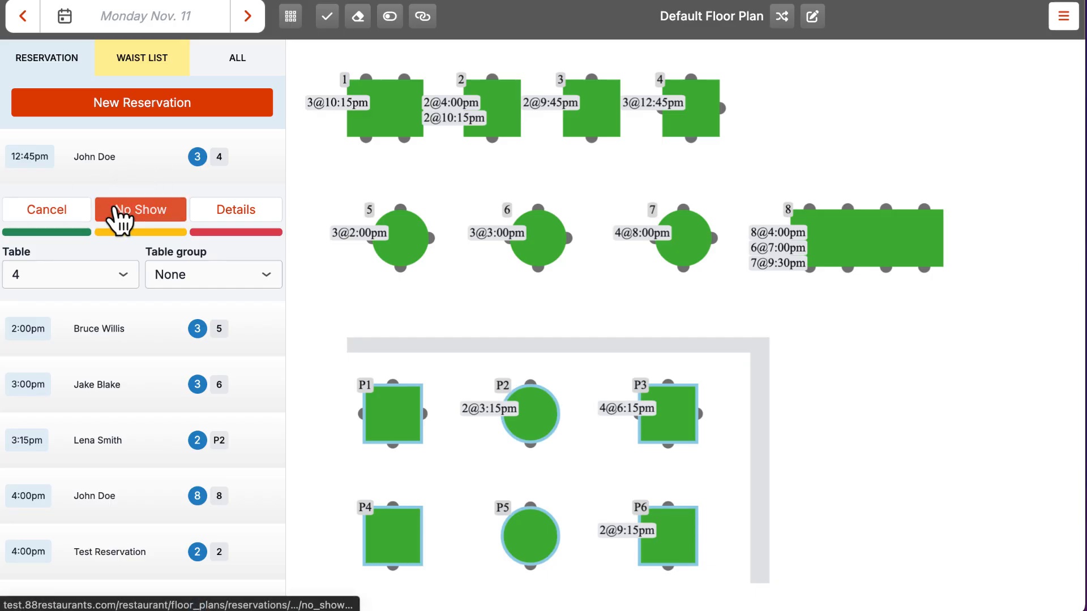
left_click(47, 210)
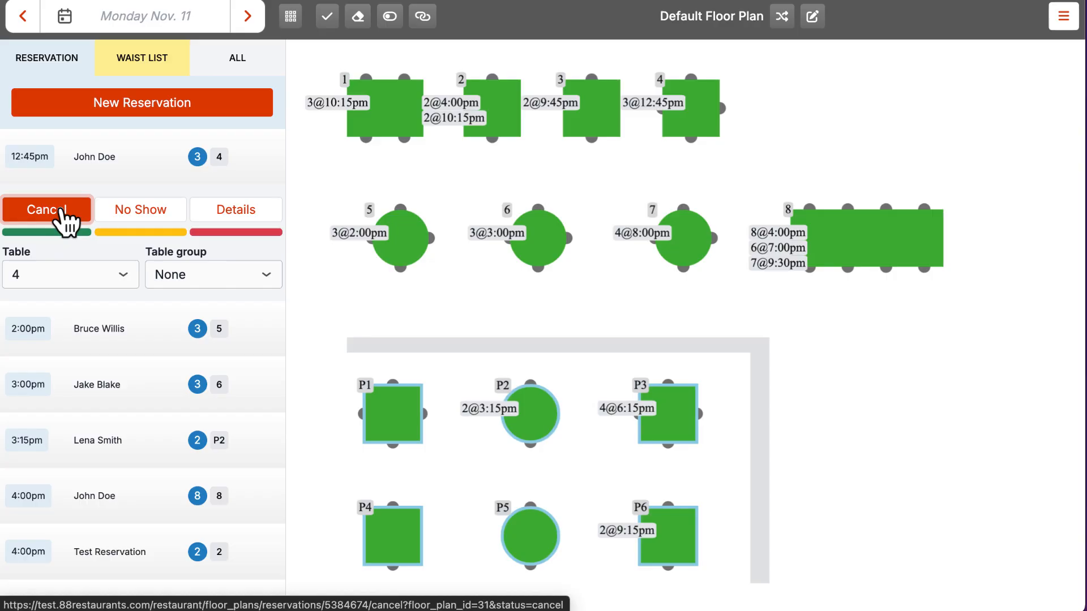
left_click(141, 175)
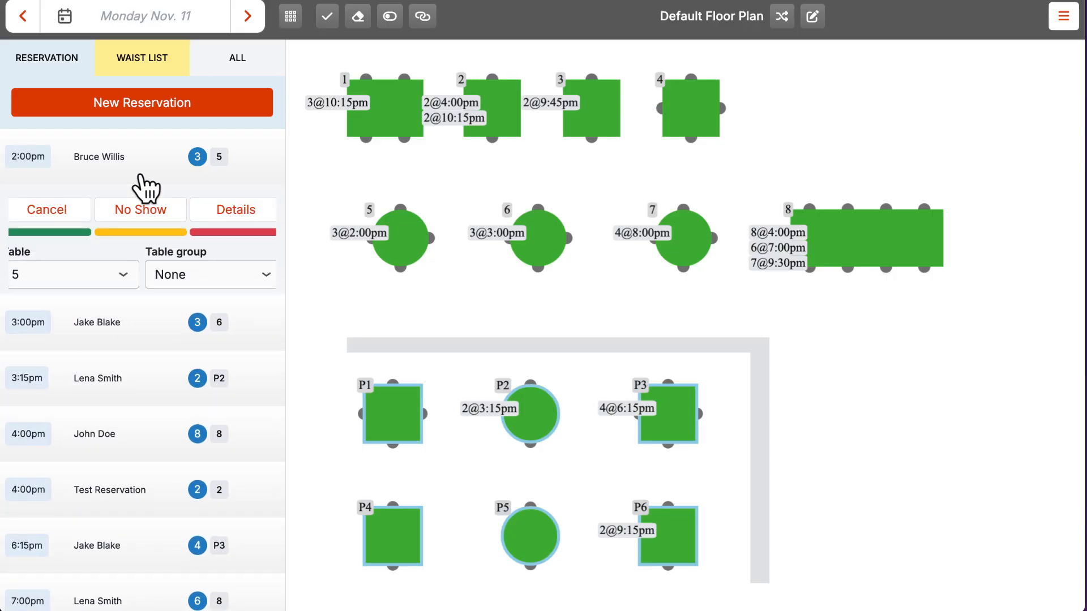
Step: Review the 2:00pm party-of-3 reservation's details and edit form, then give it the green status
left_click(232, 210)
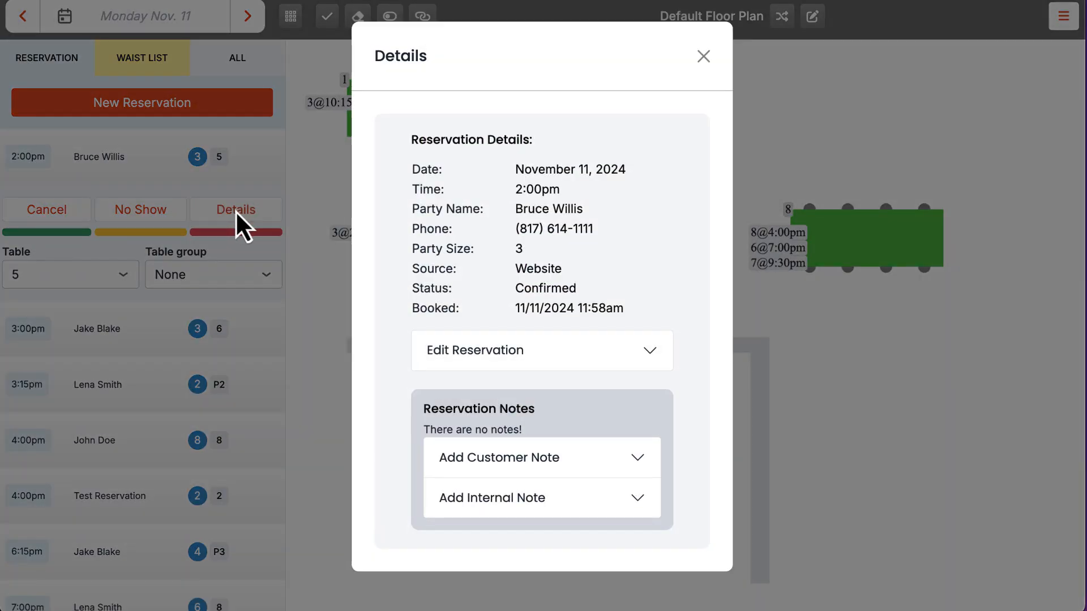
left_click(529, 354)
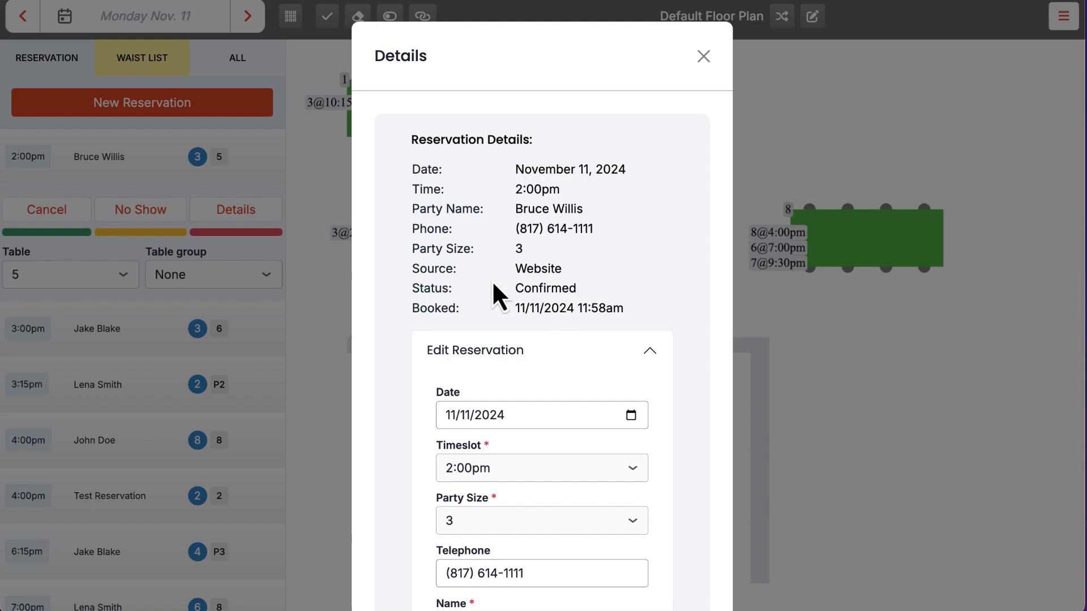
scroll(491, 280, "down", 3)
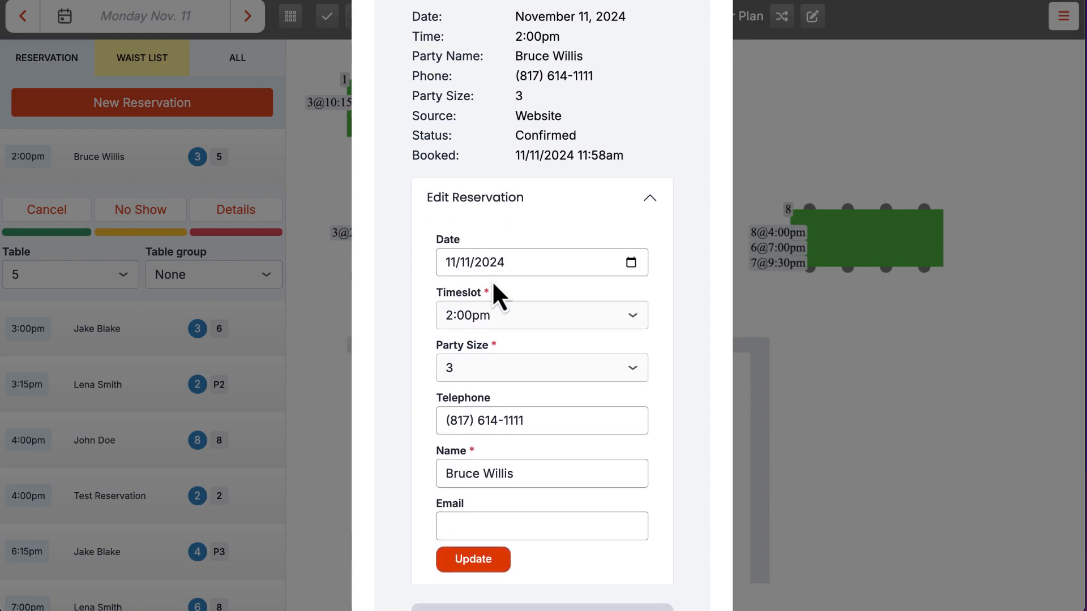
scroll(491, 280, "up", 3)
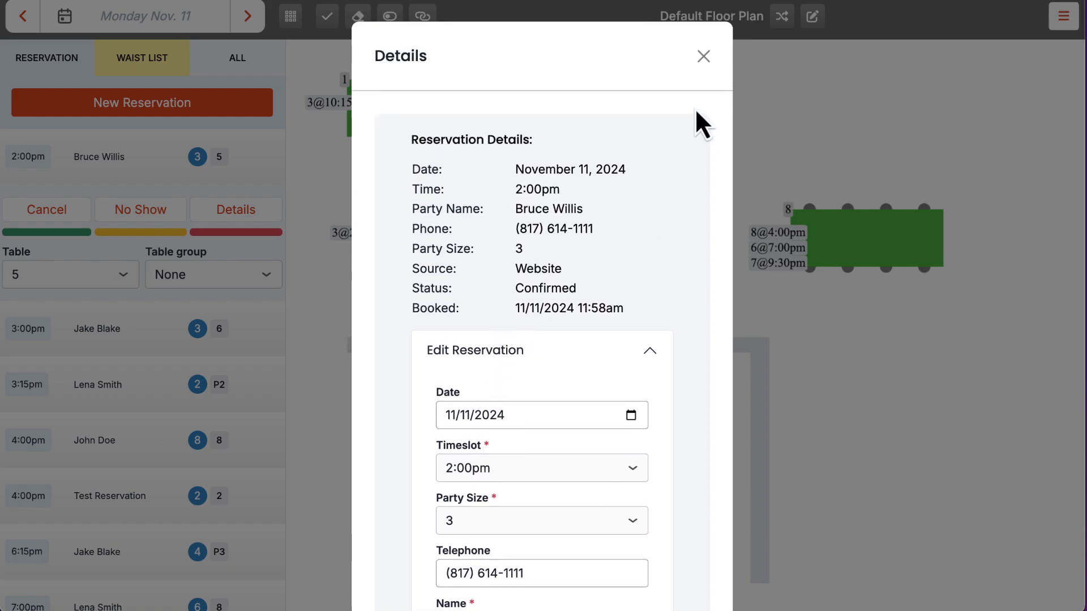
left_click(704, 57)
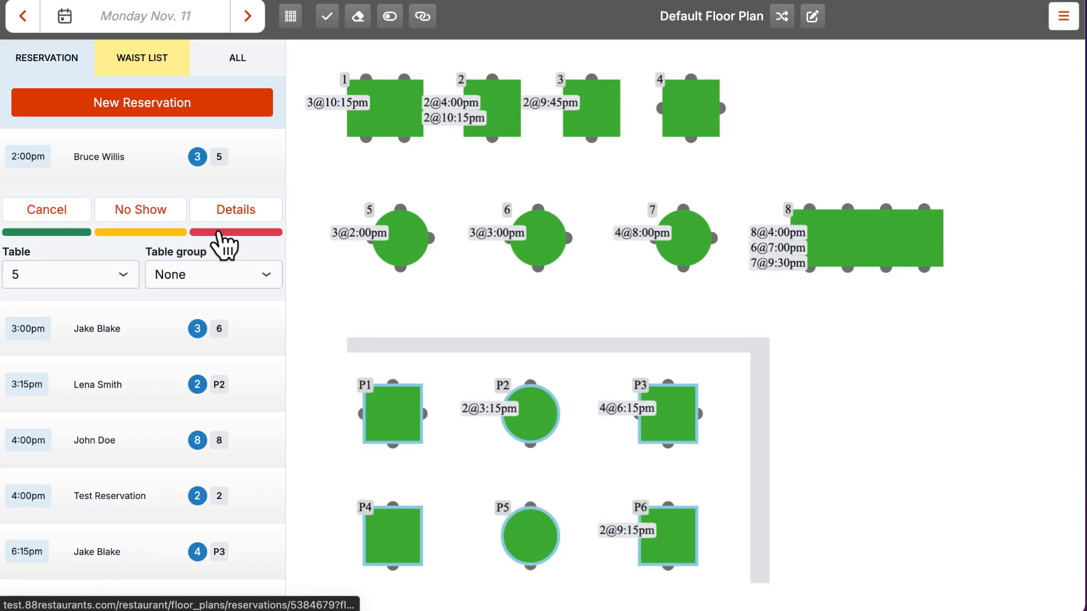
left_click(75, 233)
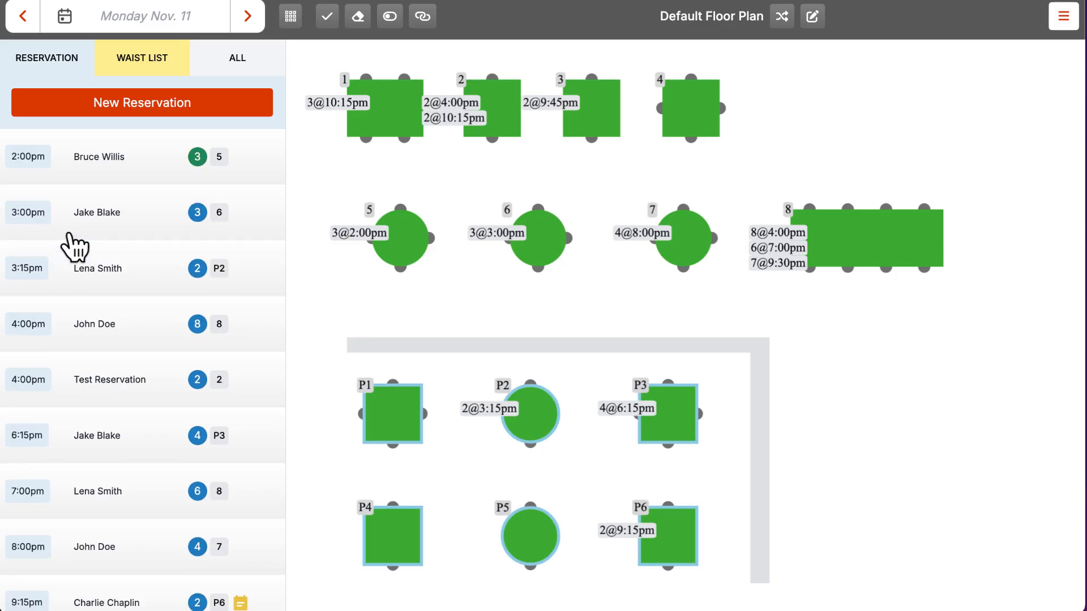
left_click(142, 169)
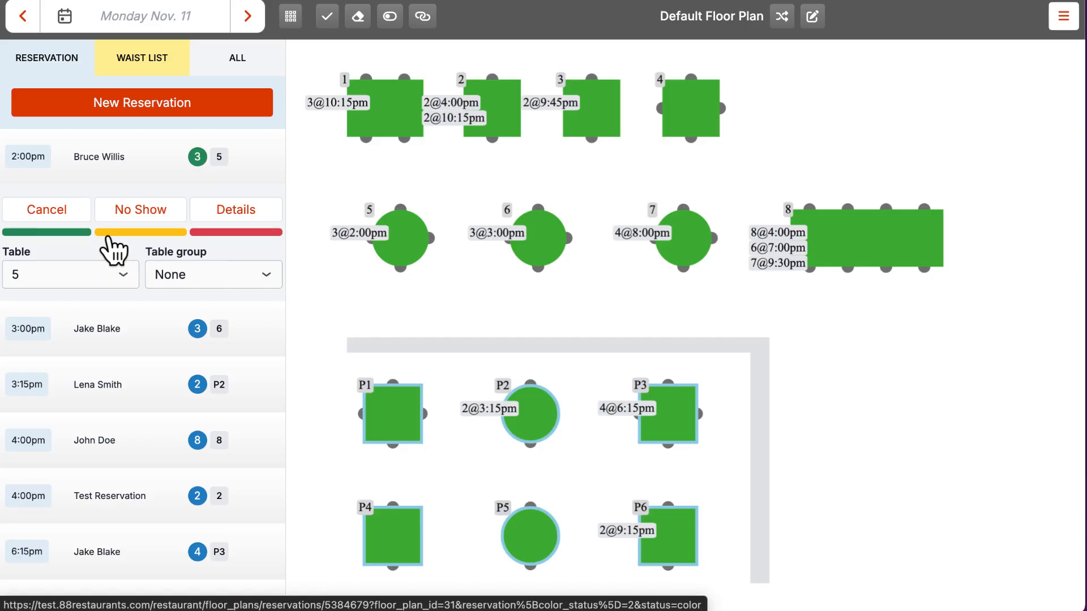
Step: Reassign the 2:00pm party of 3 from table 5 to table 4 and seat them there
left_click(120, 273)
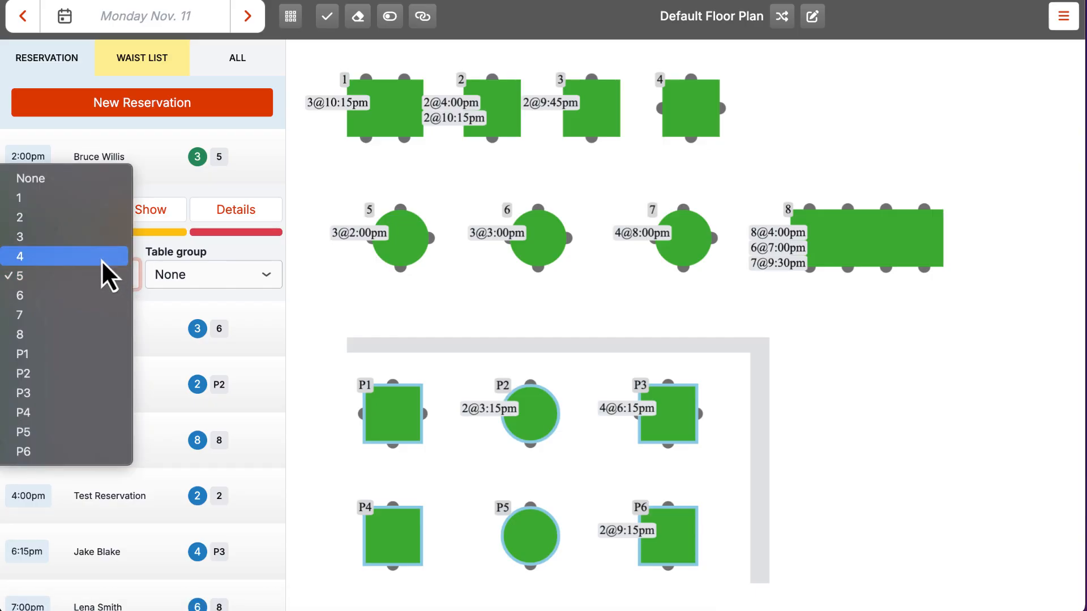
left_click(101, 260)
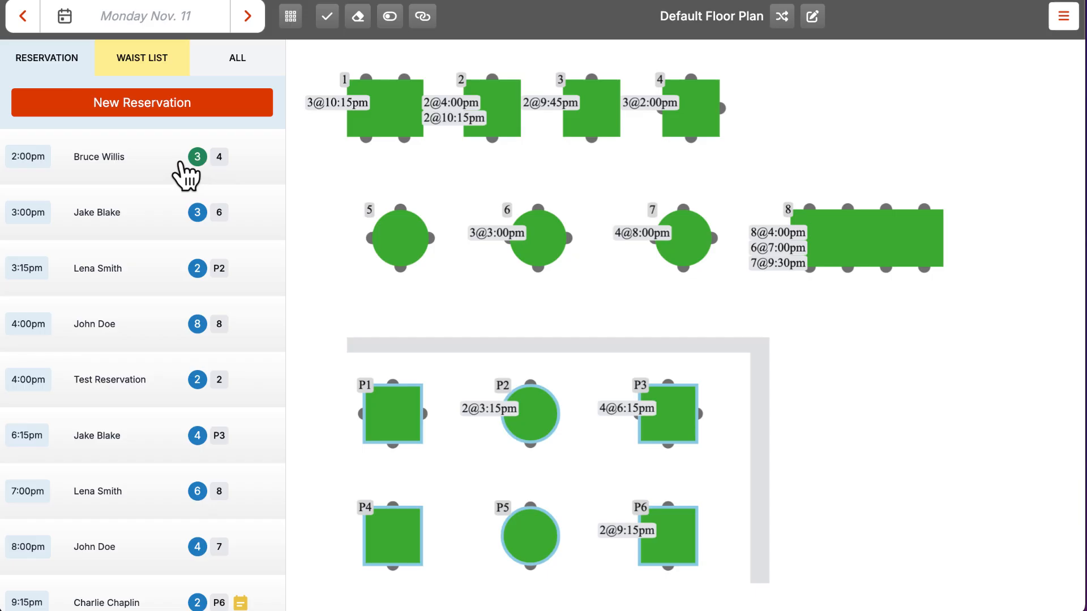
left_click_drag(175, 170, 699, 110)
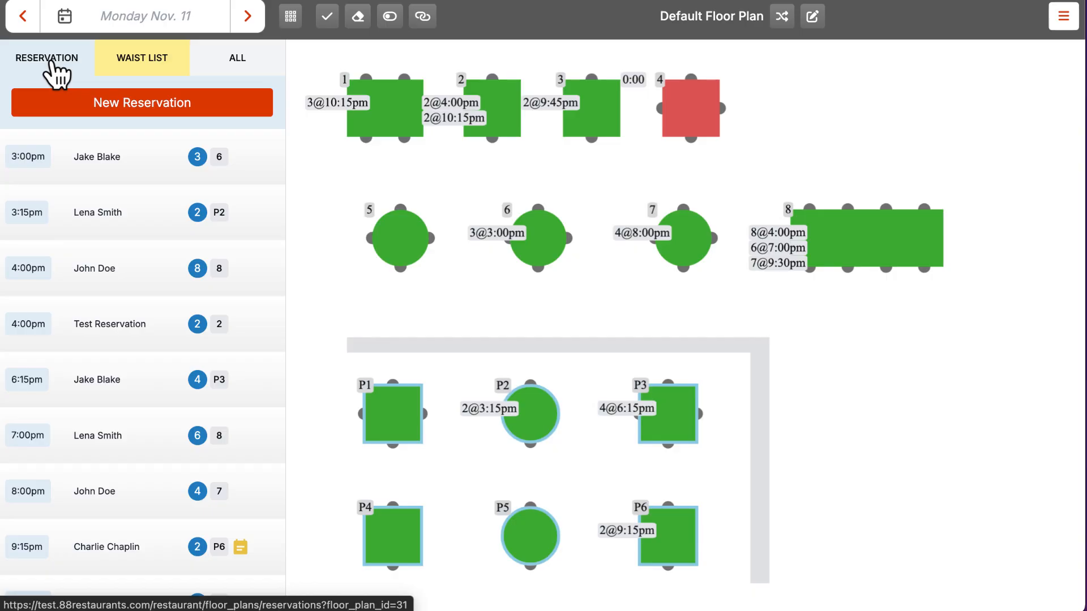
Step: Start a new waitlist entry named 'Test Waitlist' and enter the guest's phone number
left_click(134, 60)
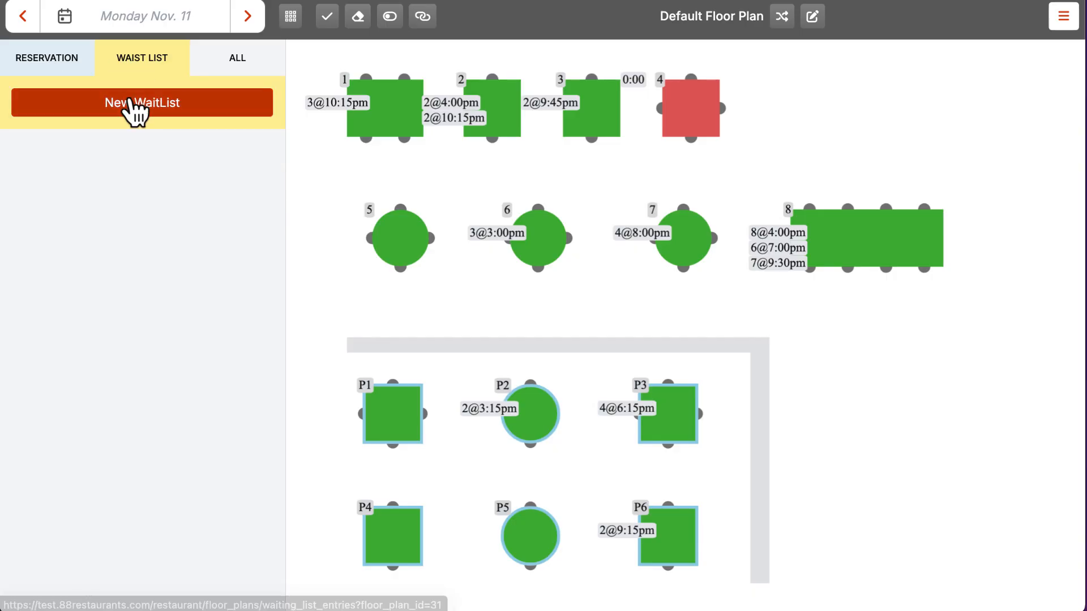
left_click(130, 99)
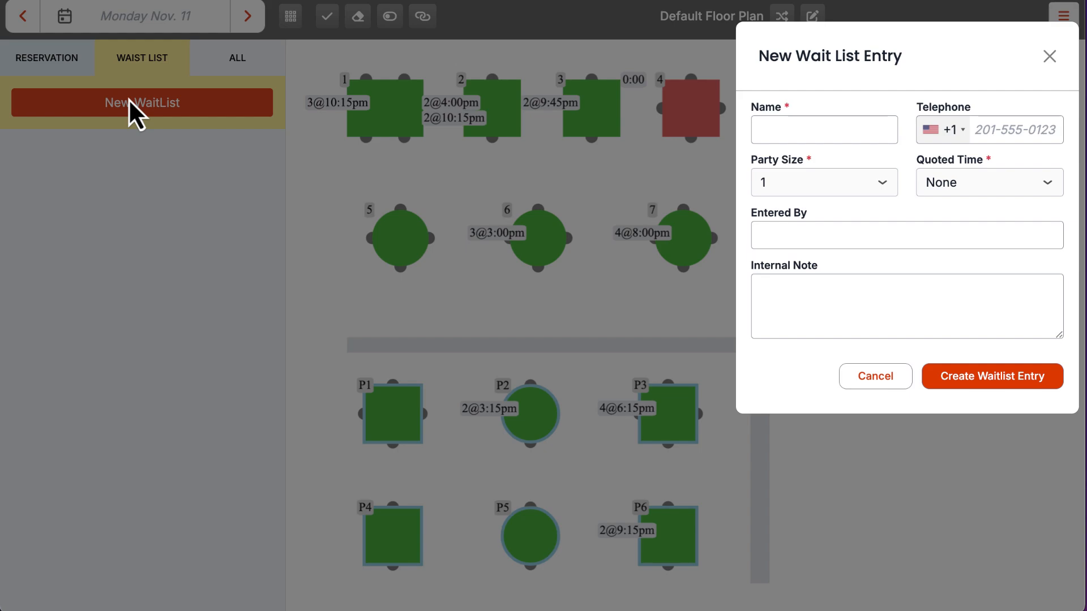
left_click(828, 133)
type("Test Waitlist")
key("Tab")
left_click(988, 135)
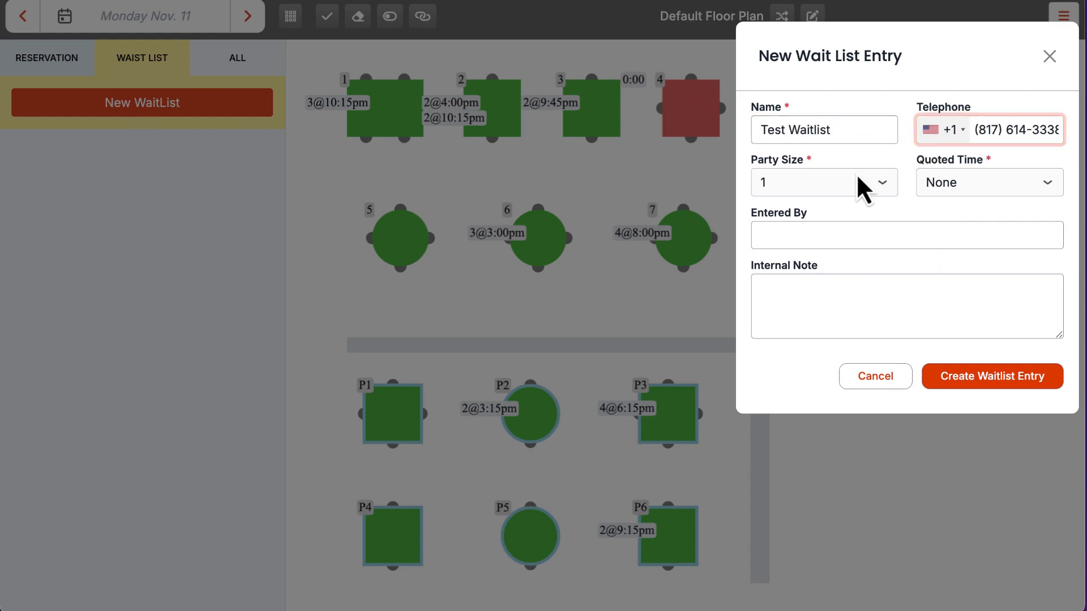
Step: Set party size 4 and quoted time 30 minutes, add who entered it and a note, then create it
left_click(856, 179)
left_click(838, 241)
left_click(951, 183)
left_click(951, 301)
left_click(854, 236)
type("Alex")
key("Tab")
type("This is a te")
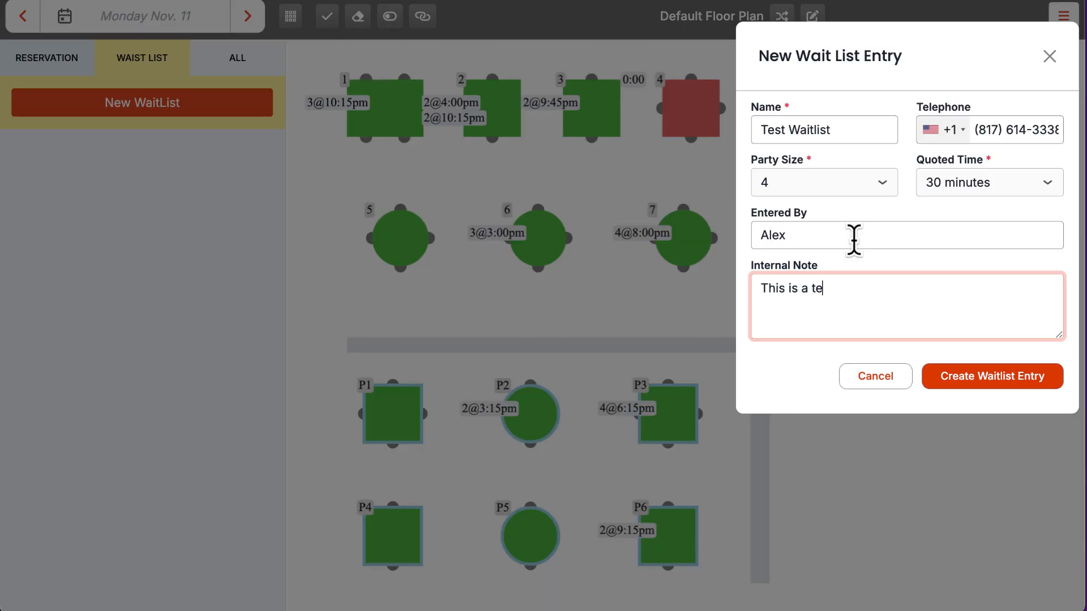
left_click(992, 377)
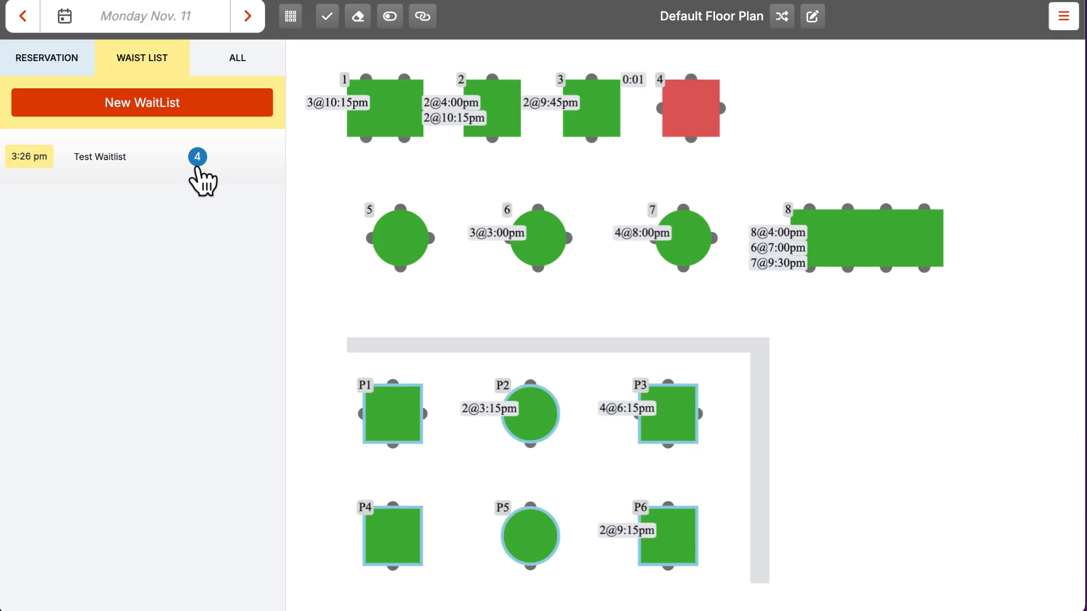
Step: Send an SMS to the Test Waitlist party and seat them at table 5
left_click(161, 166)
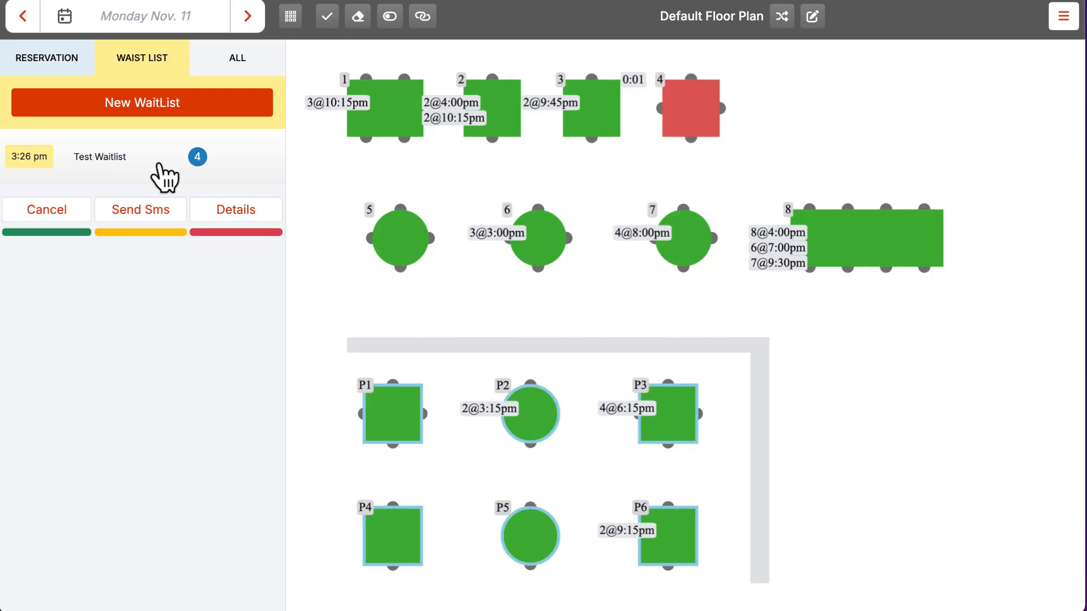
left_click(105, 211)
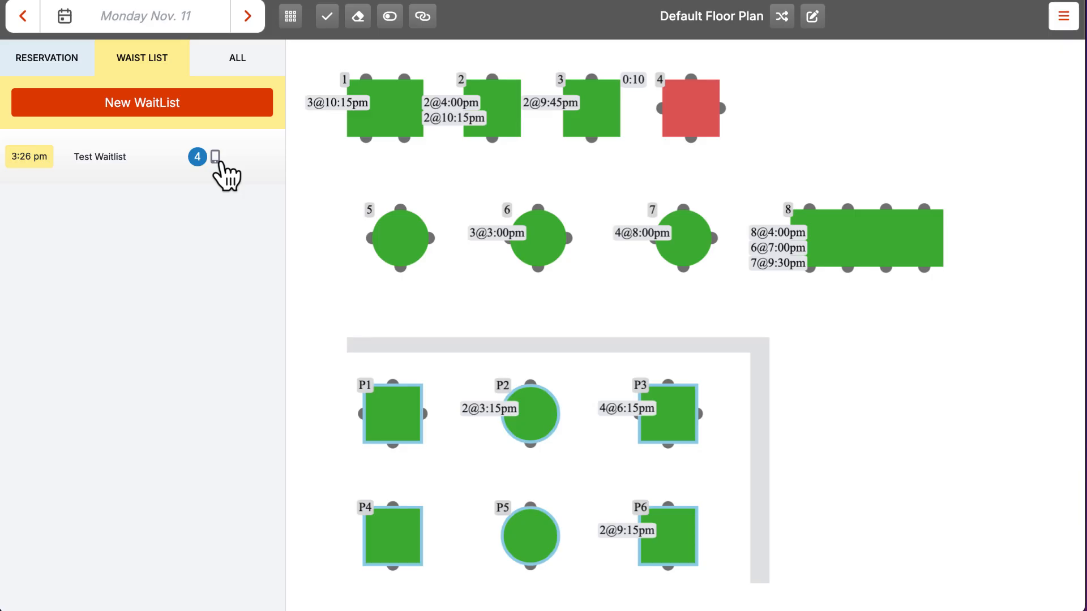
left_click_drag(219, 163, 414, 248)
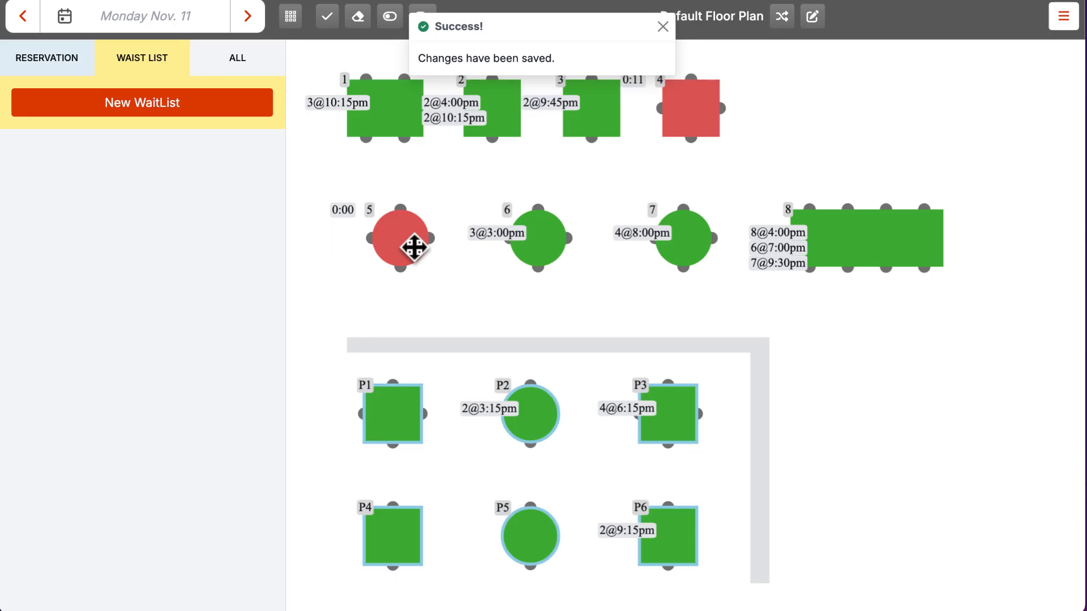
left_click(231, 59)
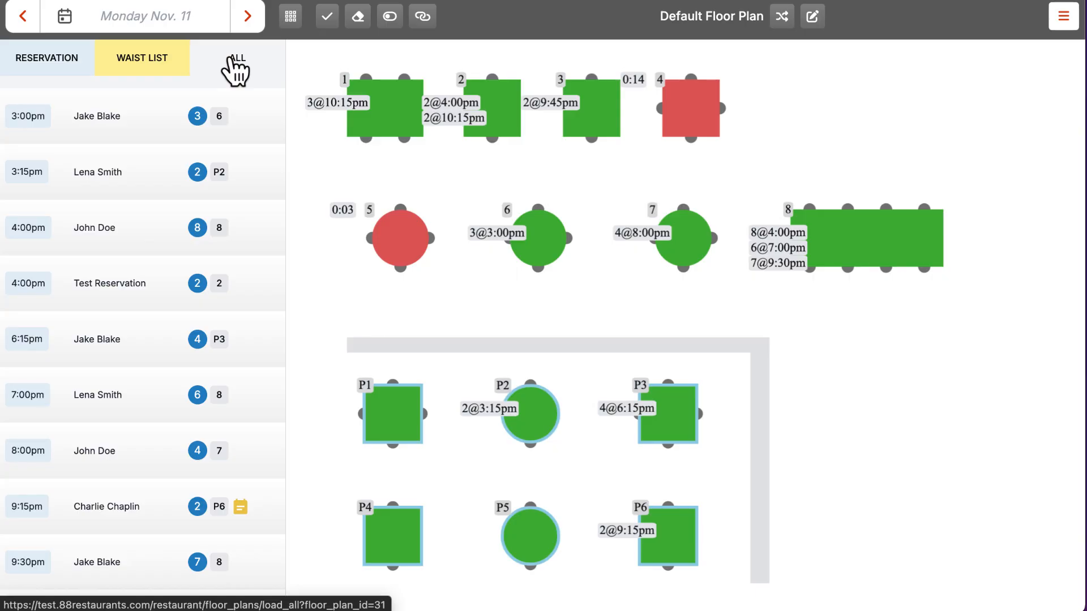
left_click(234, 59)
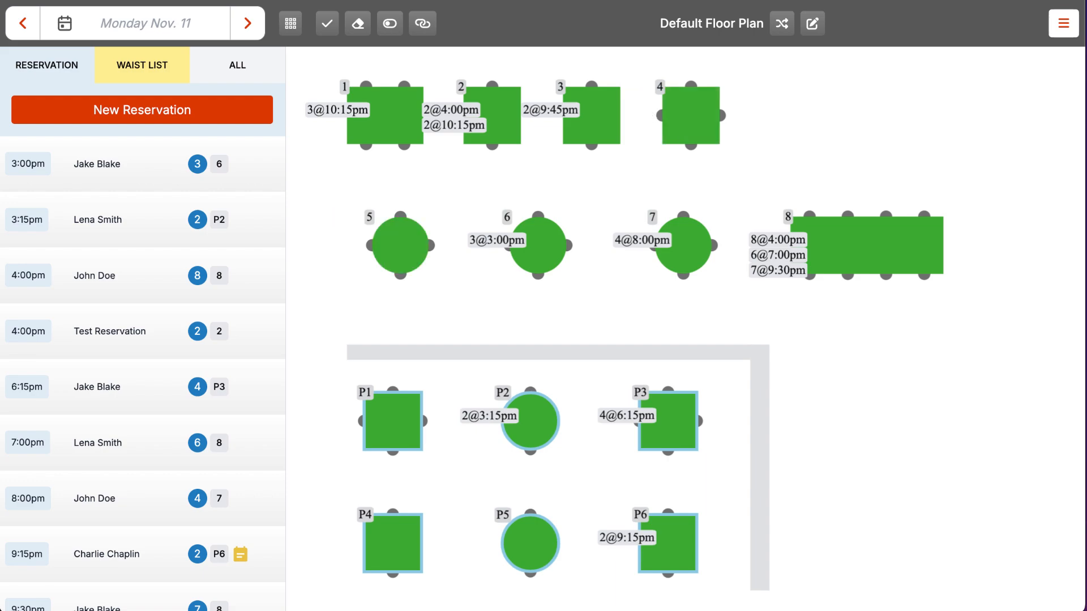
Step: Browse table 8's Reservation, Waiting List and Walk-in tabs, then mark the table as saved
left_click(871, 267)
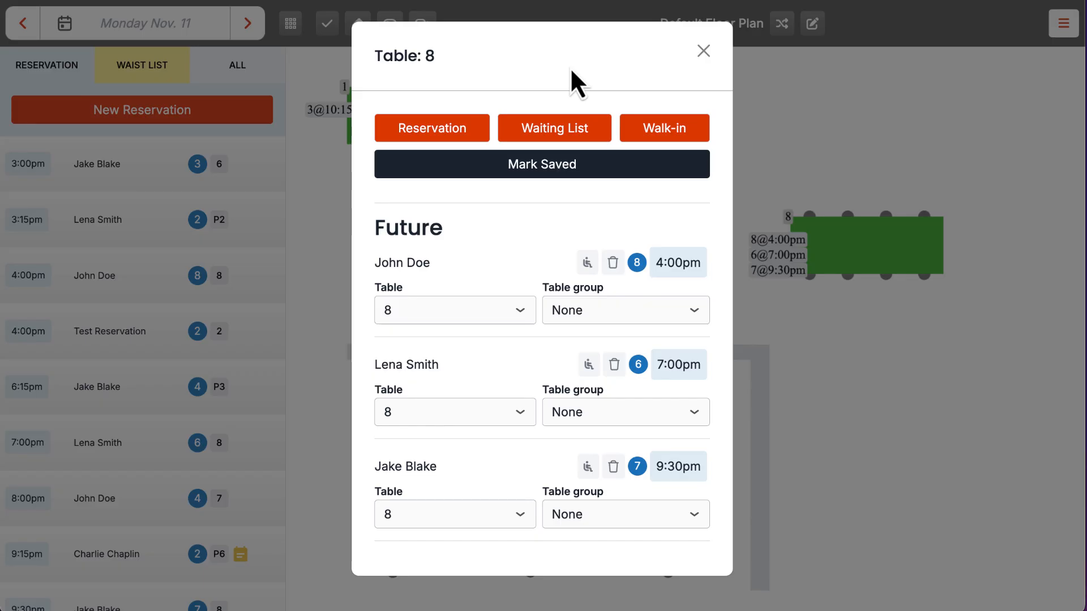
left_click(451, 127)
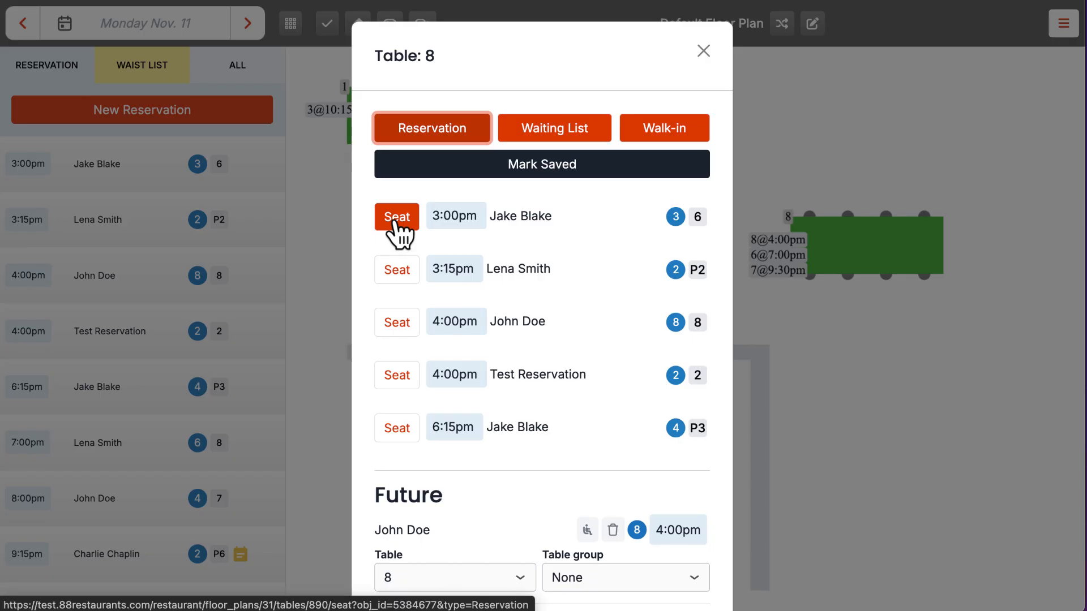
left_click(534, 135)
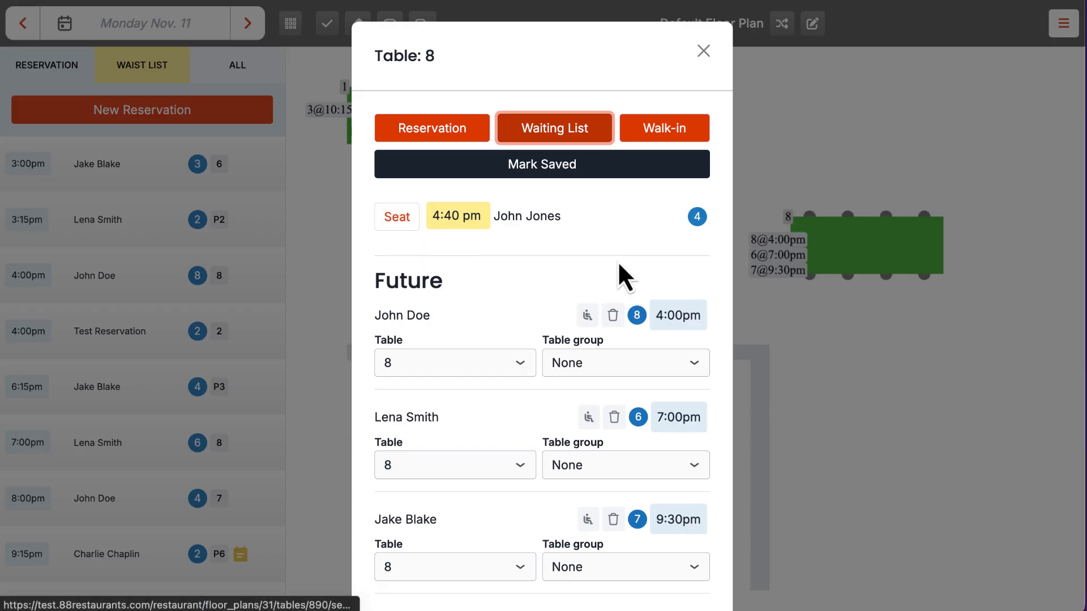
left_click(656, 133)
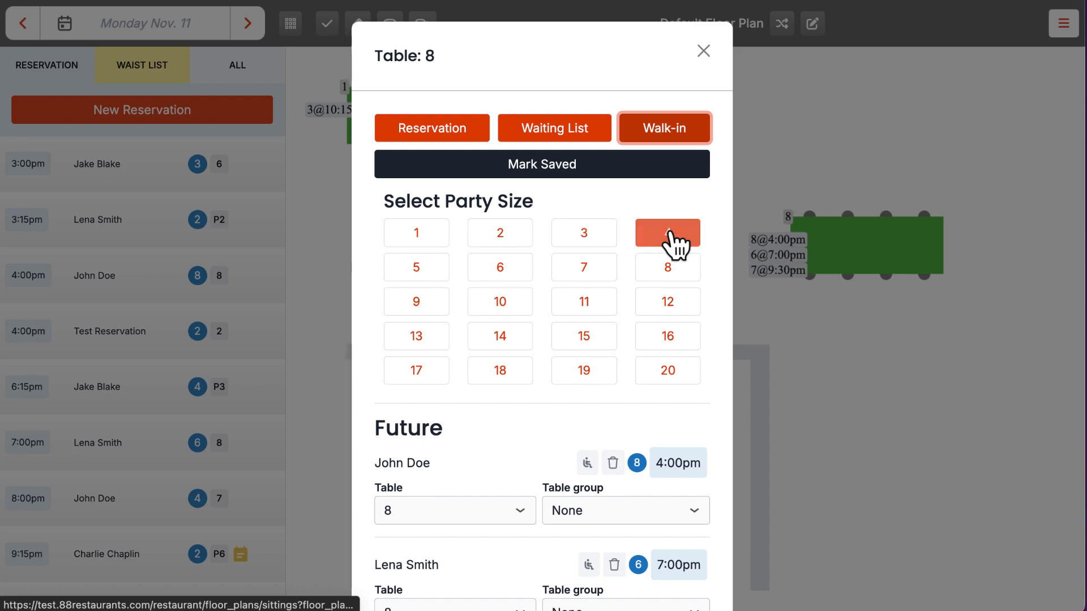
left_click(586, 269)
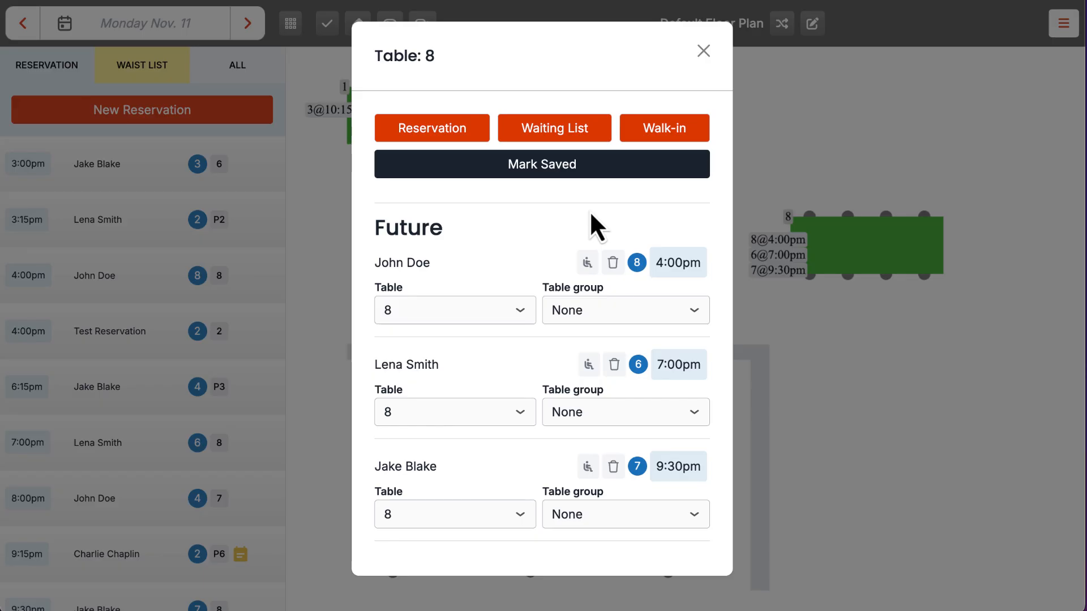
left_click(597, 171)
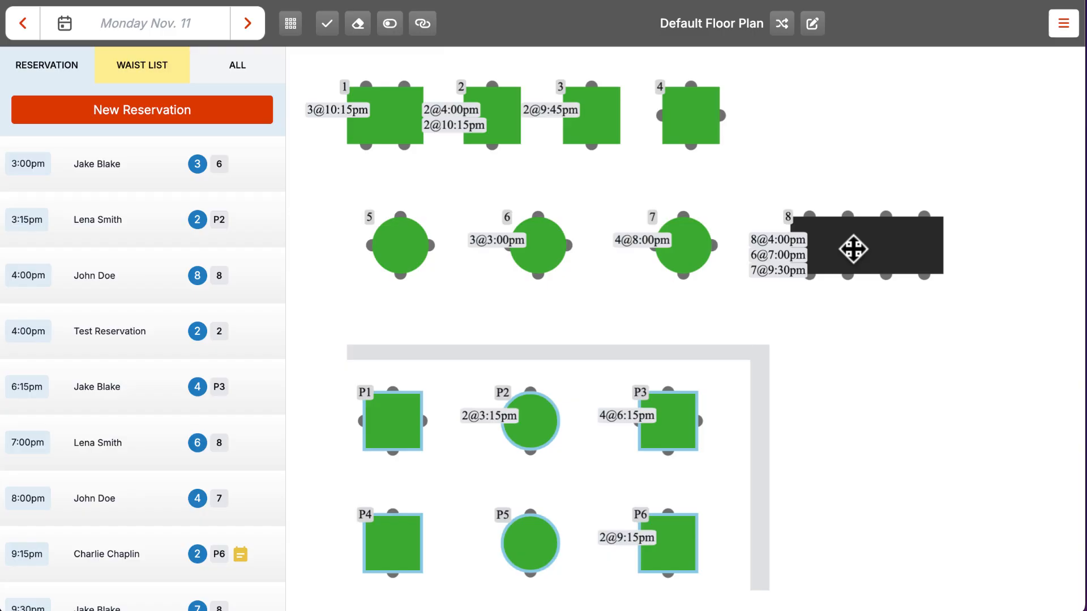
Step: Mark table 8 available and seat its 4:00pm party of 8 there
left_click(853, 250)
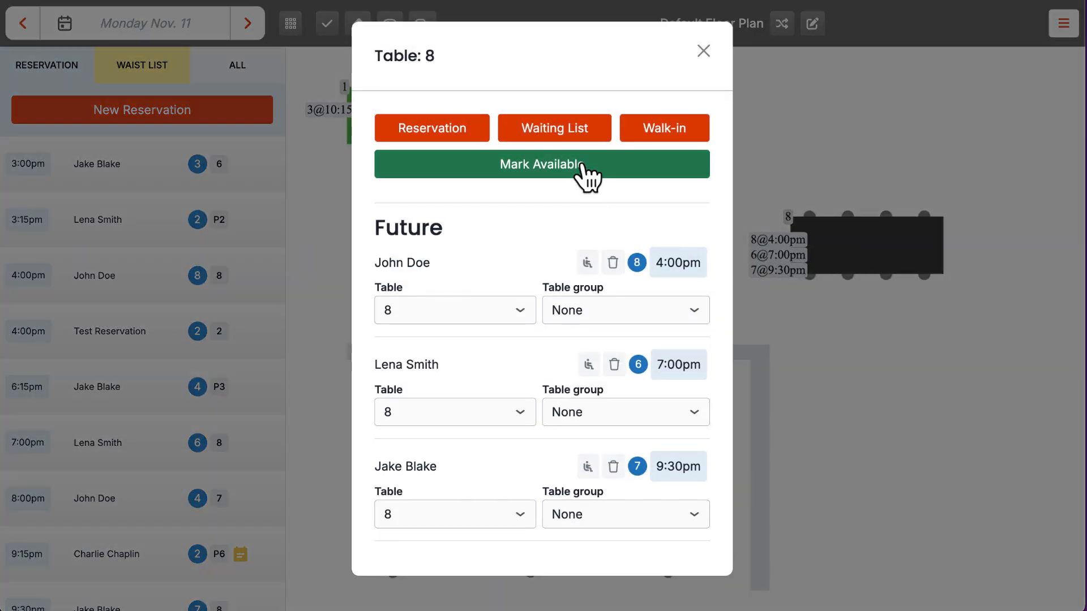
left_click(582, 165)
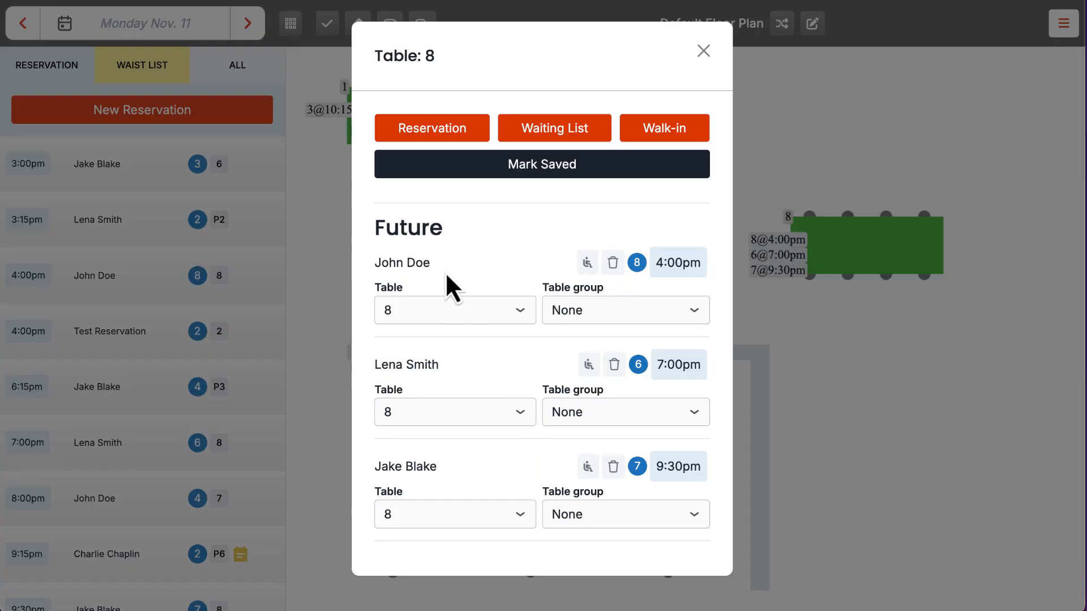
left_click(587, 265)
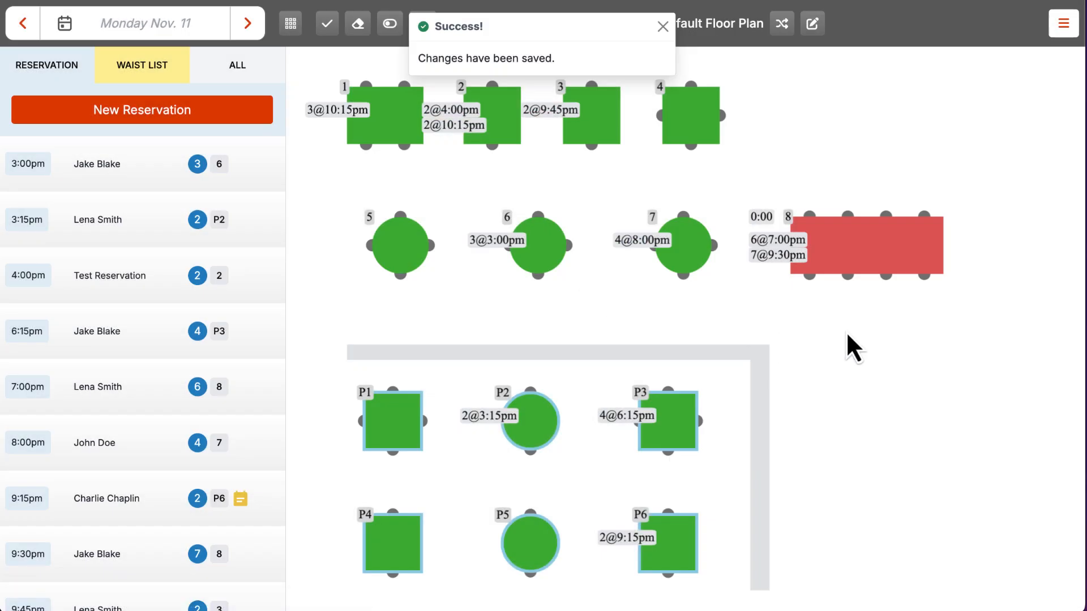
left_click(863, 264)
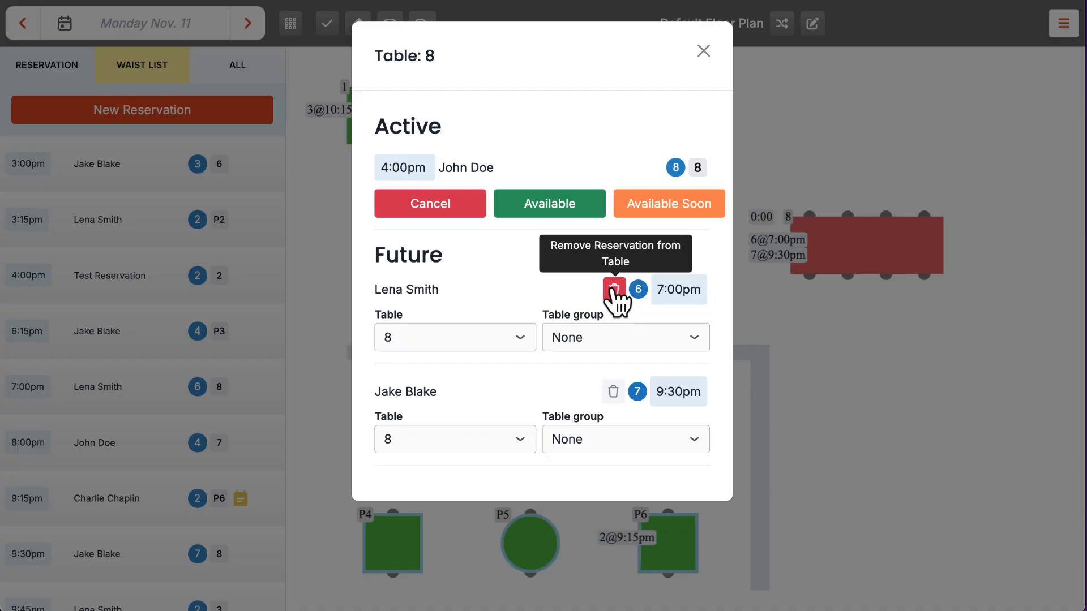
Step: Unassign table 8's 7:00pm booking, move the 9:30pm booking to table 6, and cancel the 4:00pm seating
left_click(614, 289)
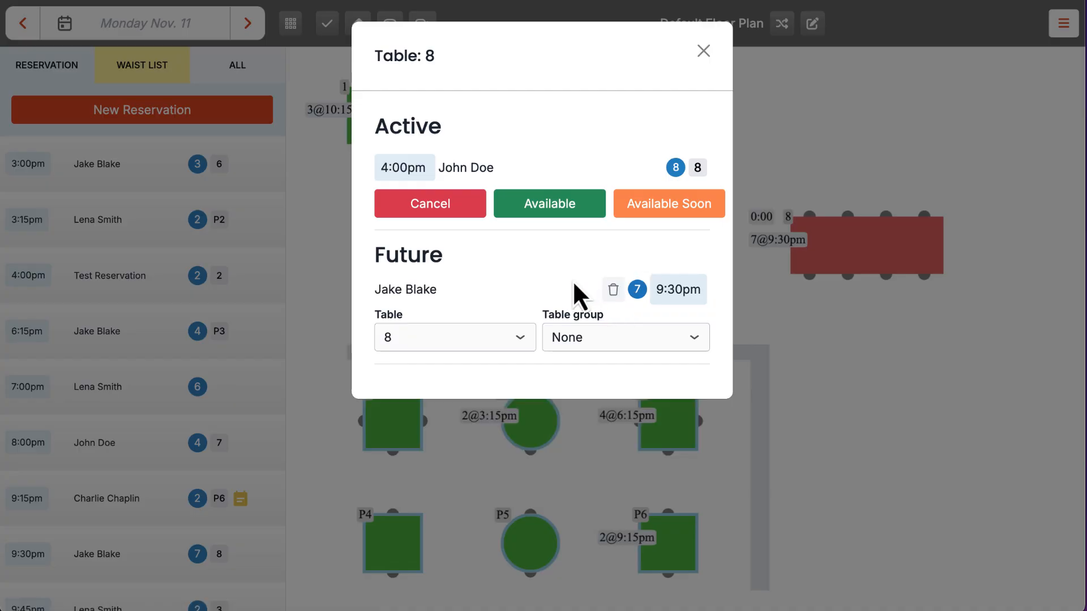
left_click(490, 338)
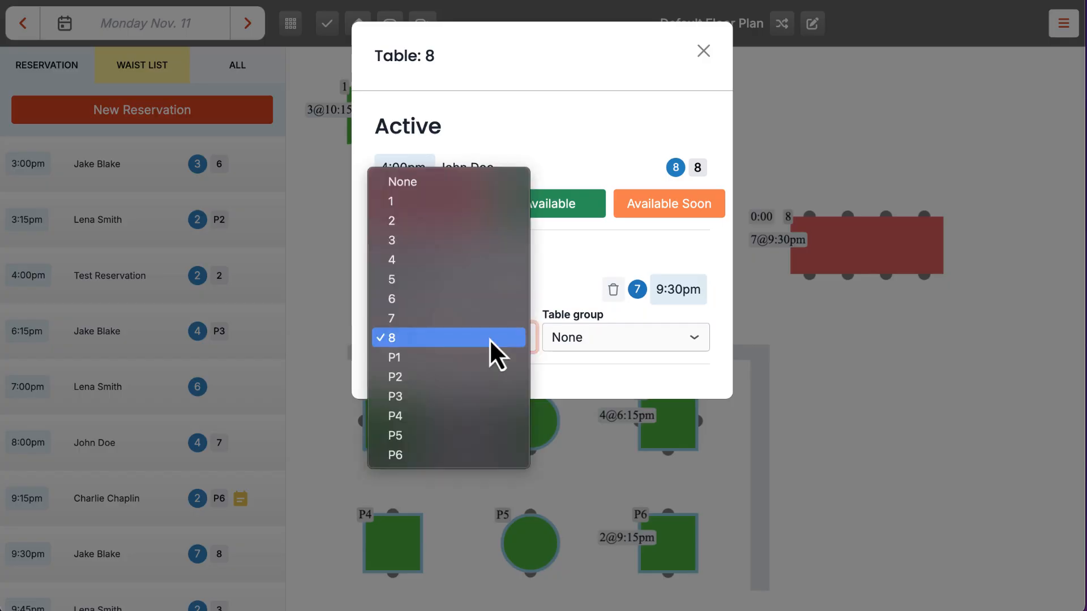
key("Escape")
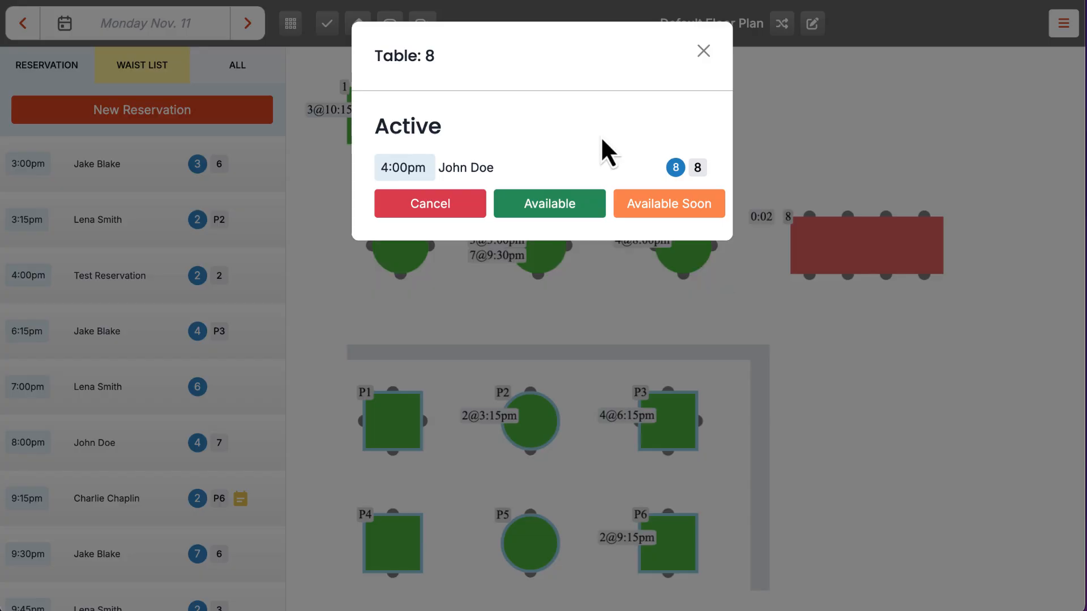
left_click_drag(380, 166, 703, 169)
left_click(625, 131)
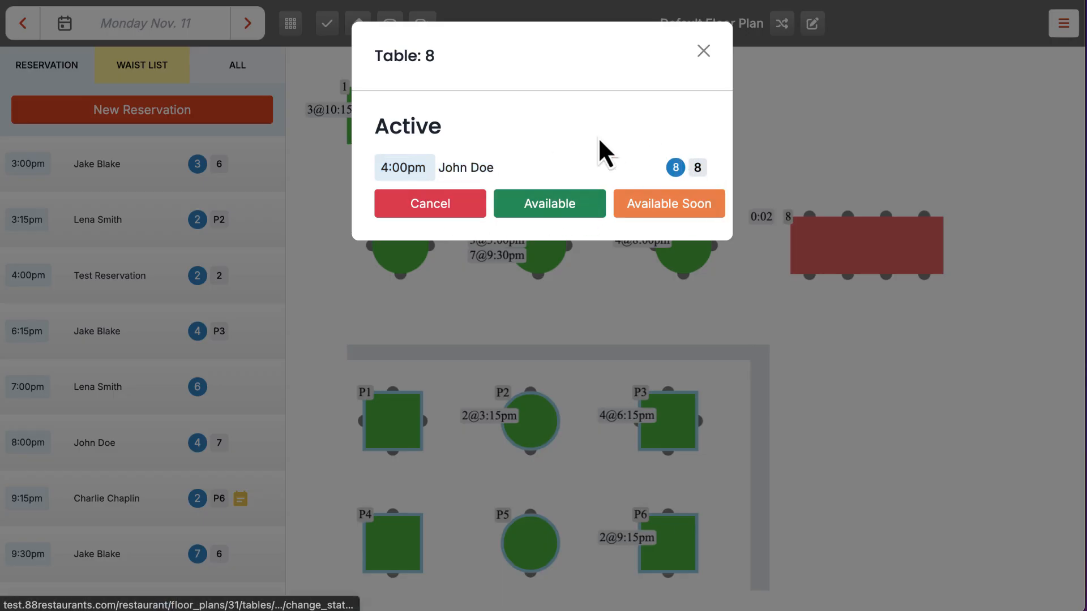
left_click(461, 211)
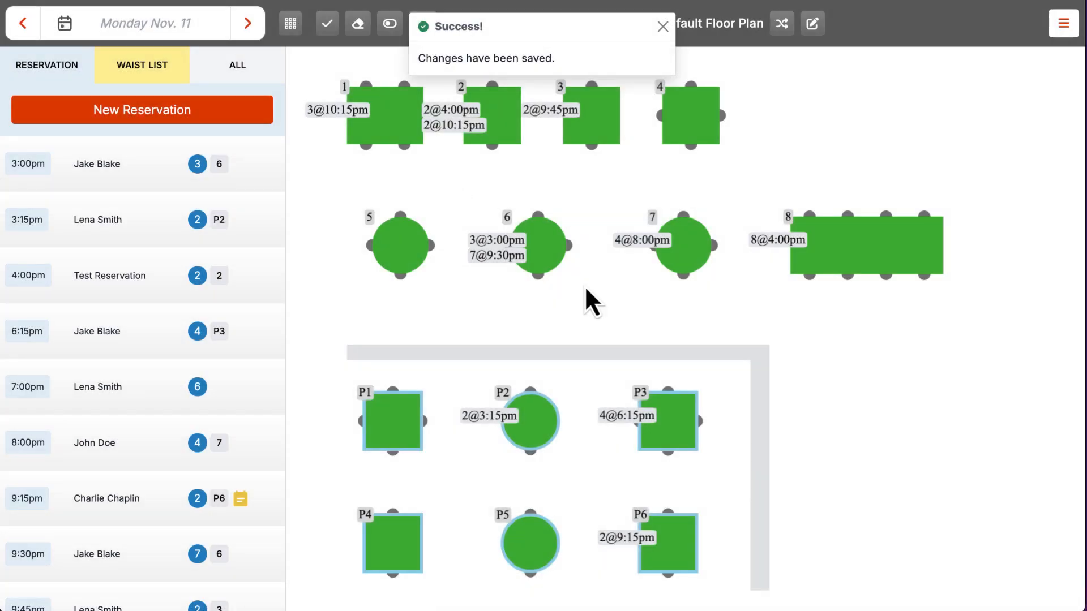
Step: Seat the 4:00pm reservation at table 8, mark it Available Soon, then set it Available
left_click(854, 242)
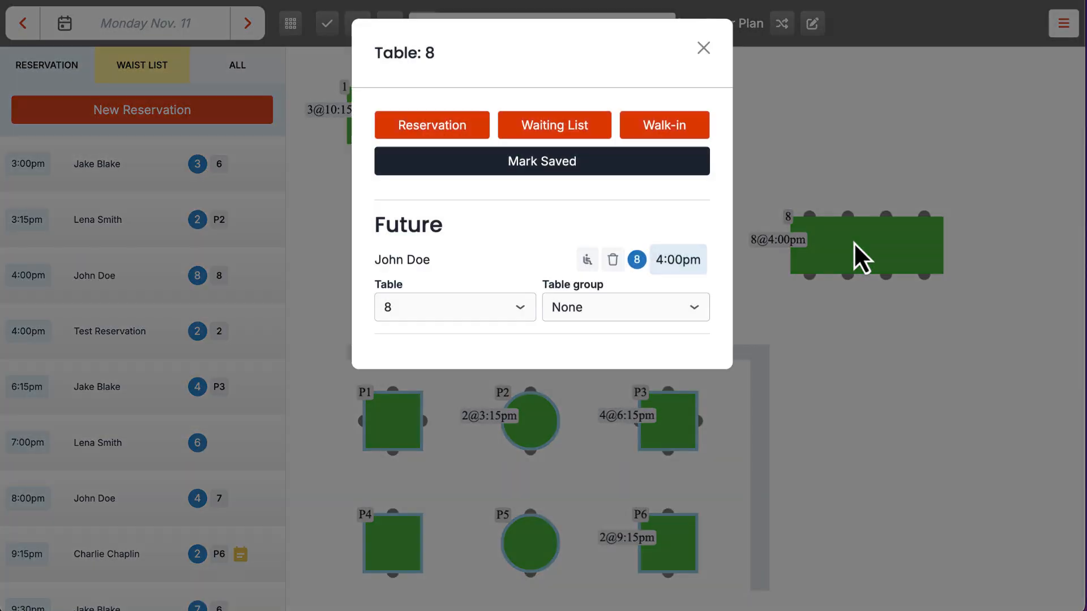
left_click(587, 263)
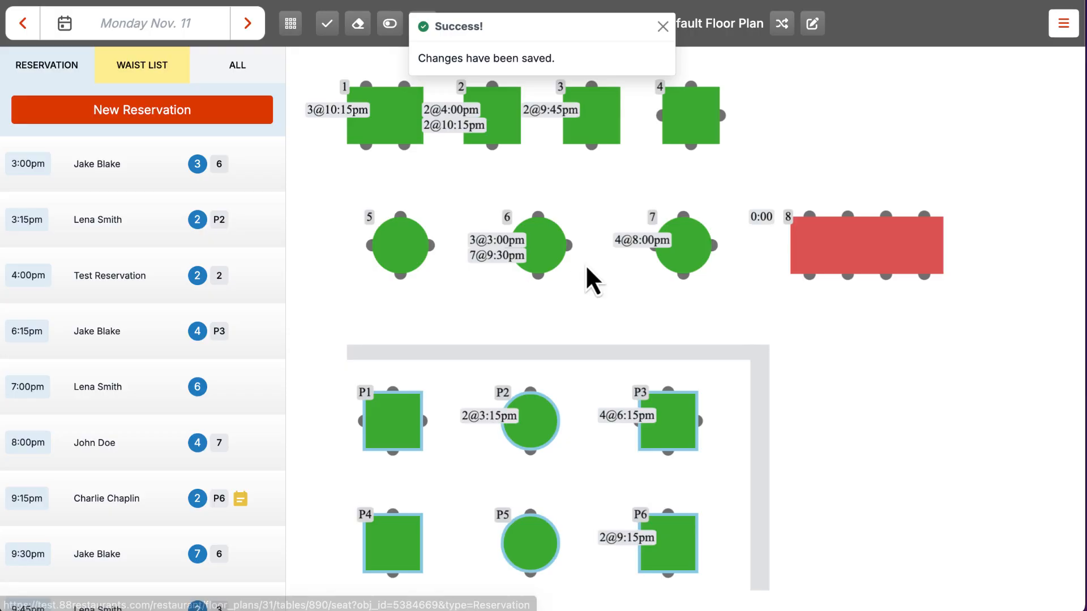
left_click(868, 261)
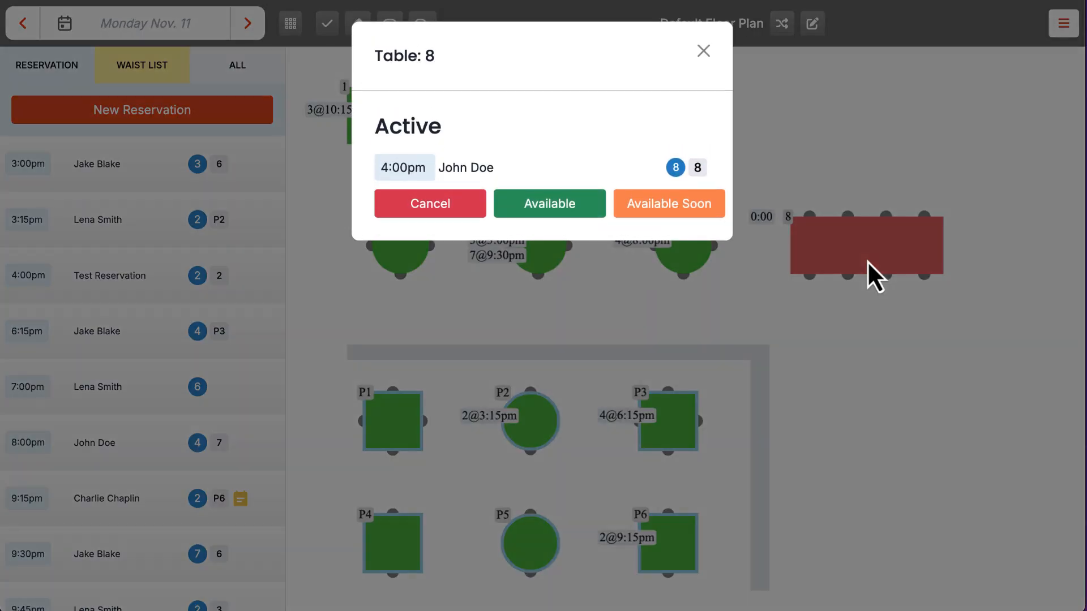
left_click(684, 214)
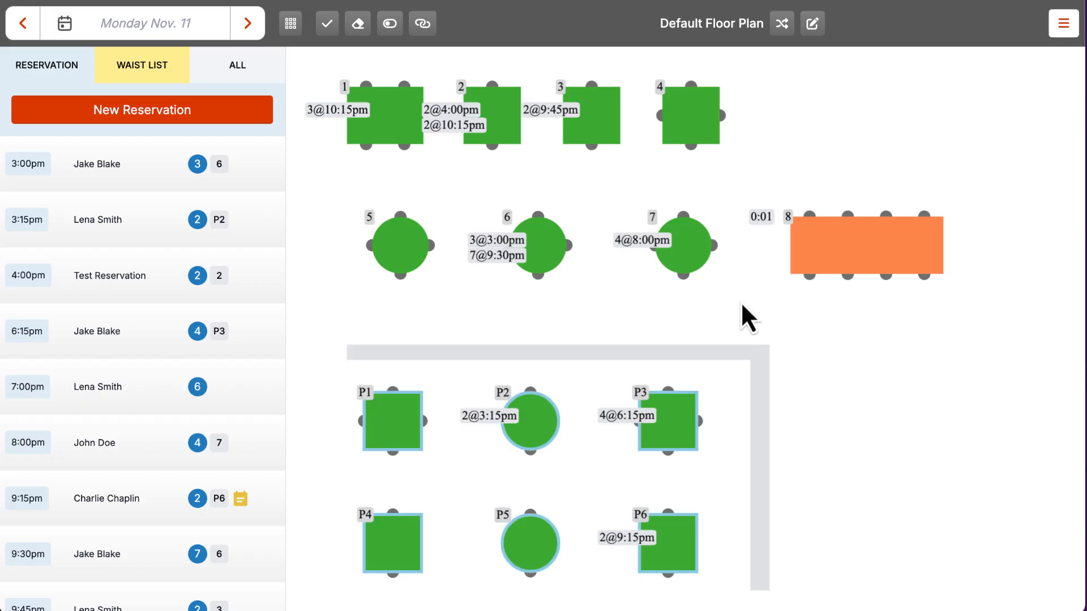
left_click(847, 252)
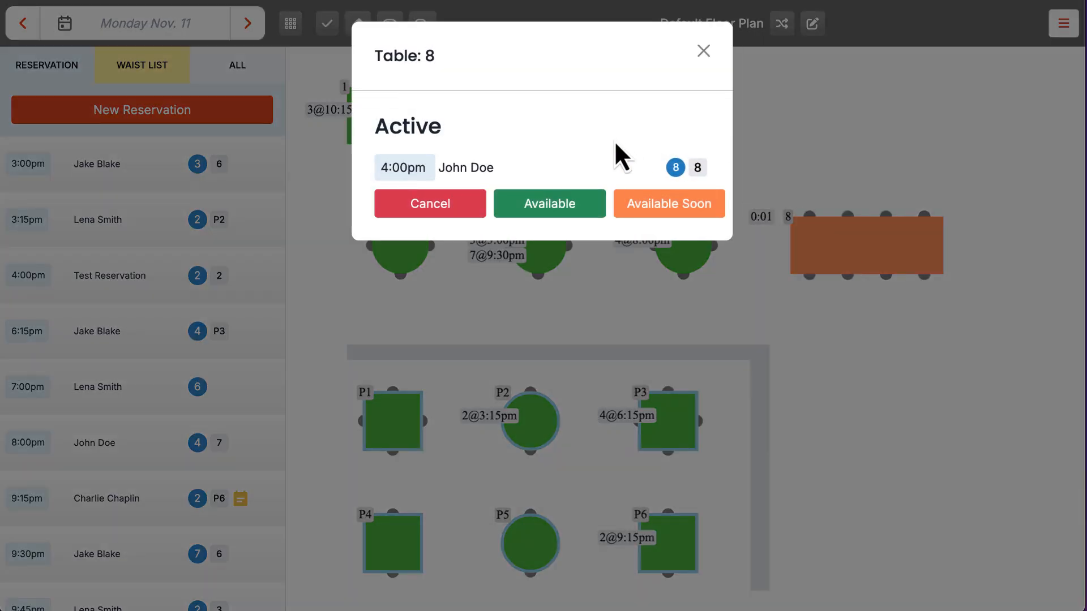
left_click(577, 209)
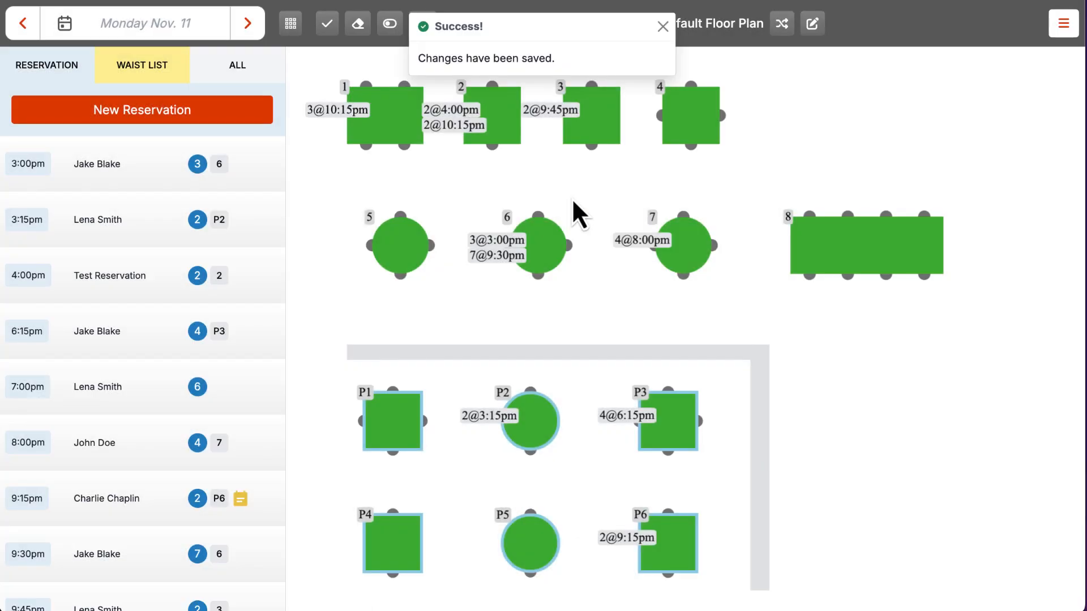